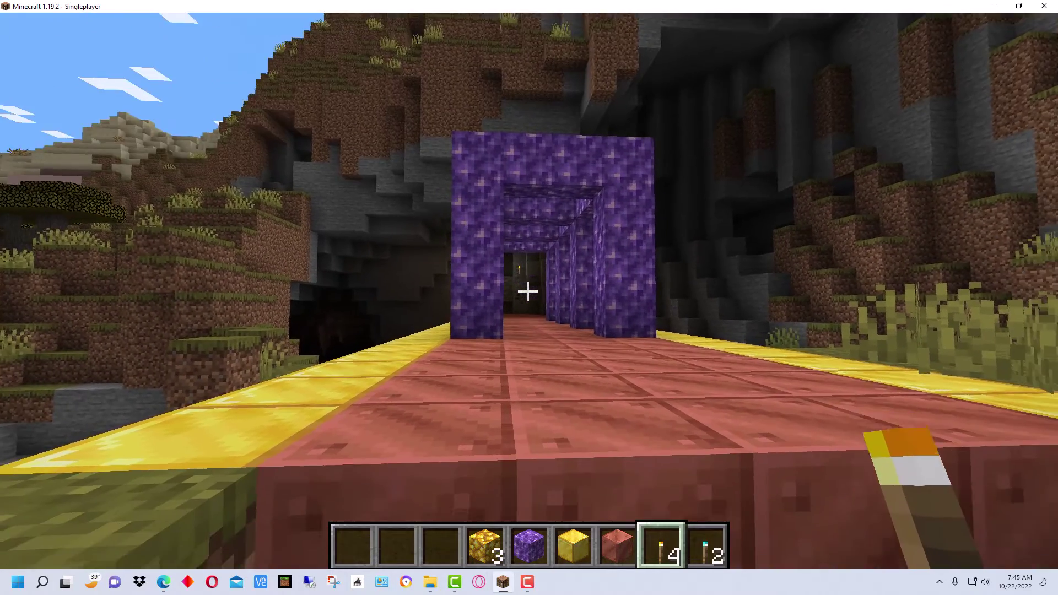
# Fly up and around the purple block tunnel on the copper and gold walkway to view the build from above.
pyautogui.press('s')
pyautogui.press('space')
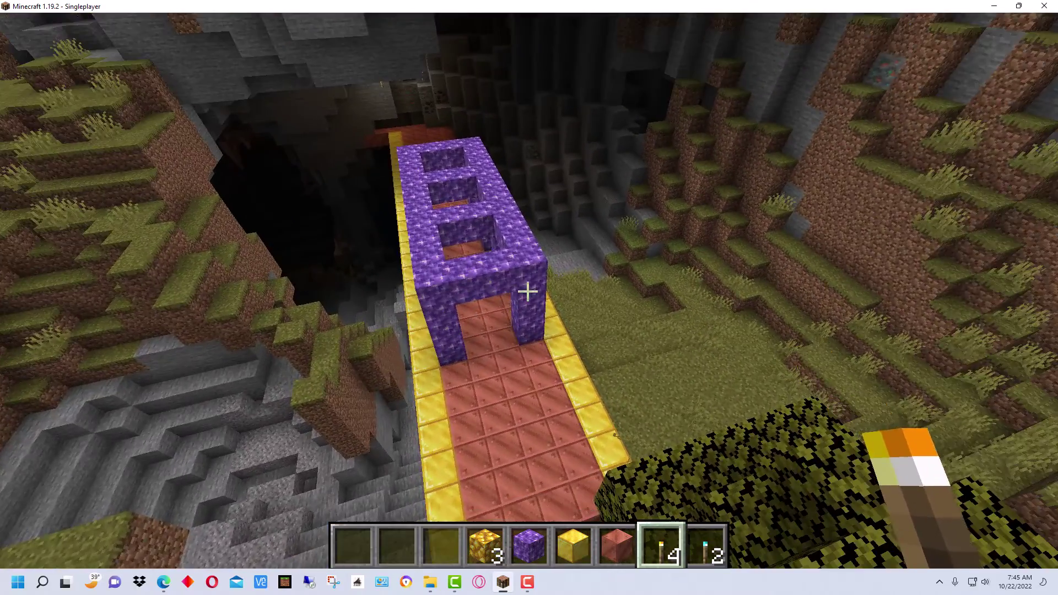
pyautogui.press('s')
pyautogui.press('w')
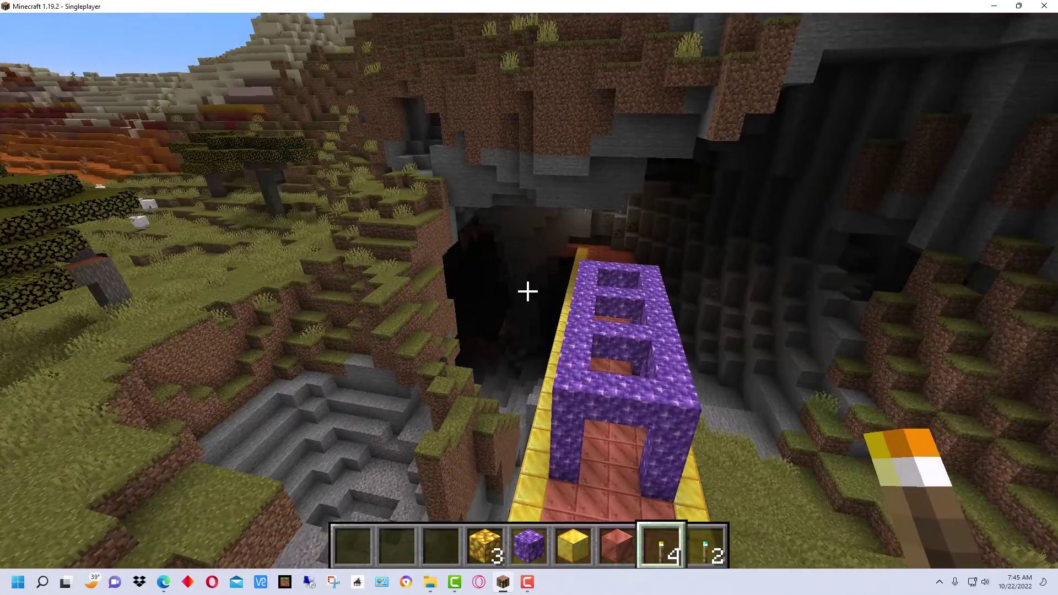
pyautogui.press('w')
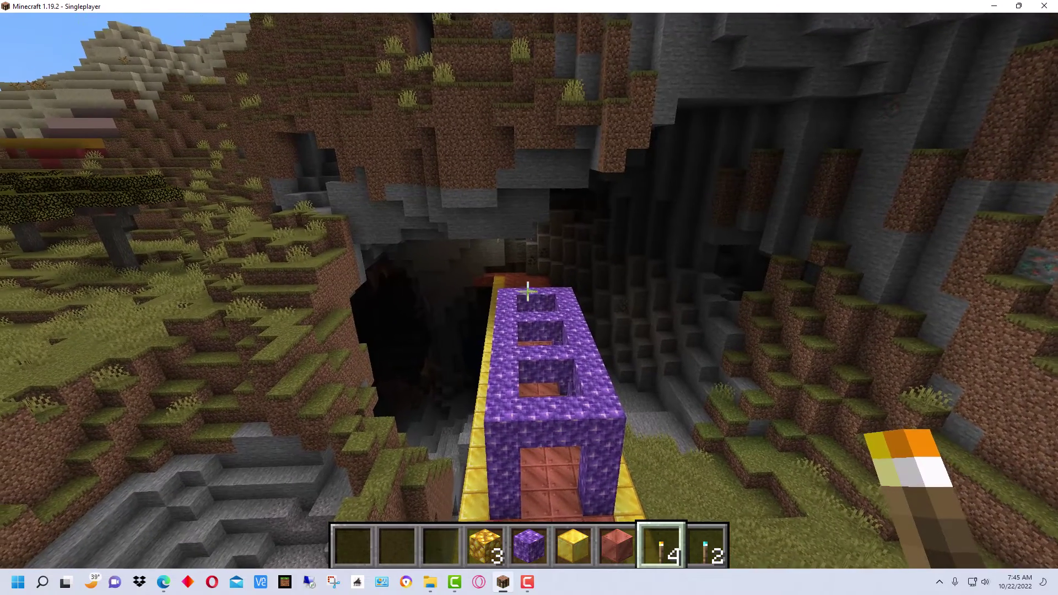
# Save and quit the open world to the title screen and make a backup of My Java World.
pyautogui.press('Escape')
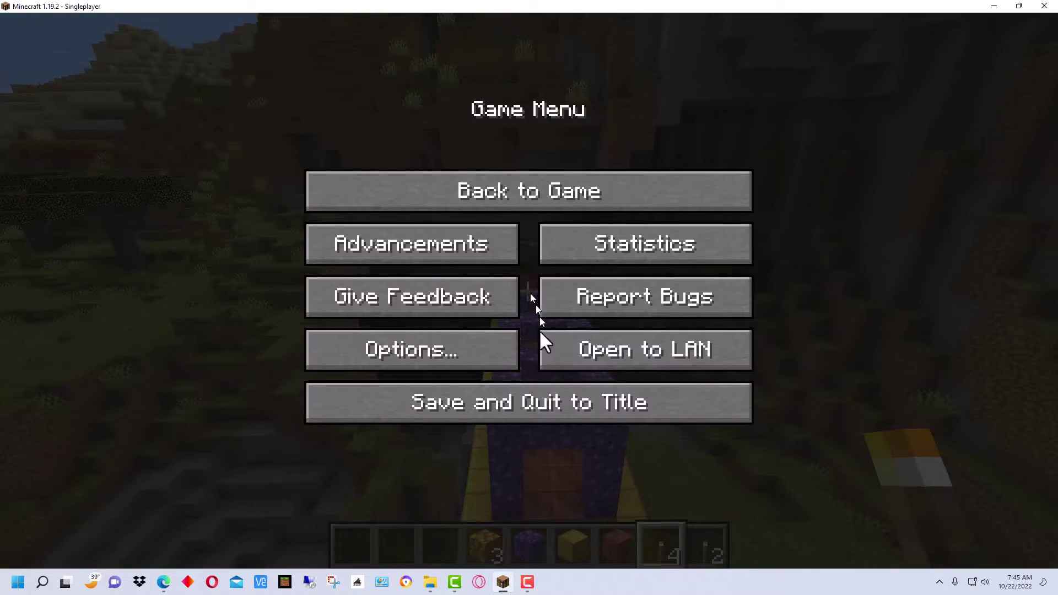
pyautogui.click(535, 402)
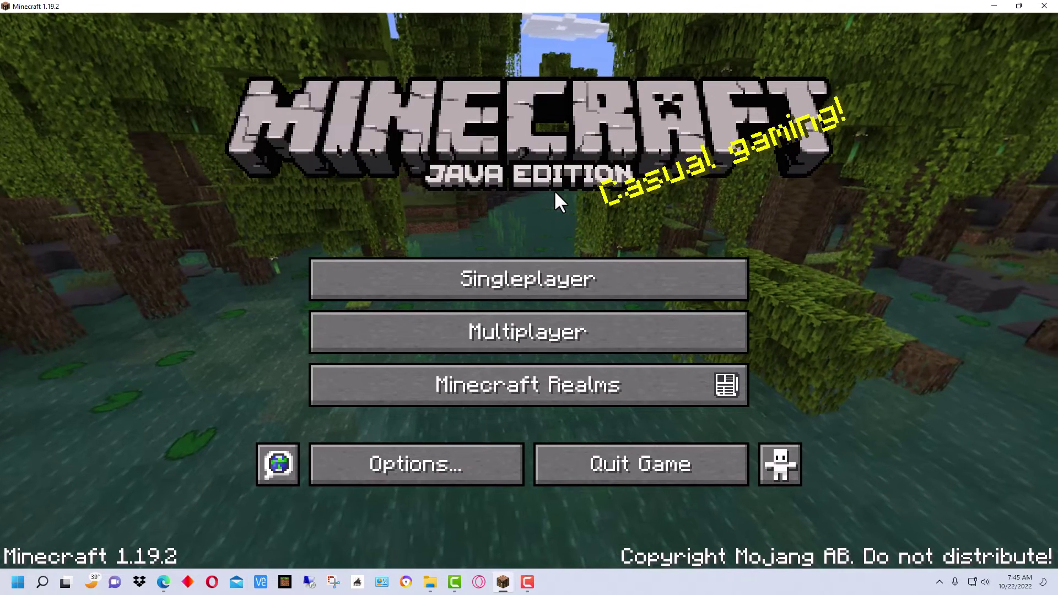
pyautogui.click(499, 279)
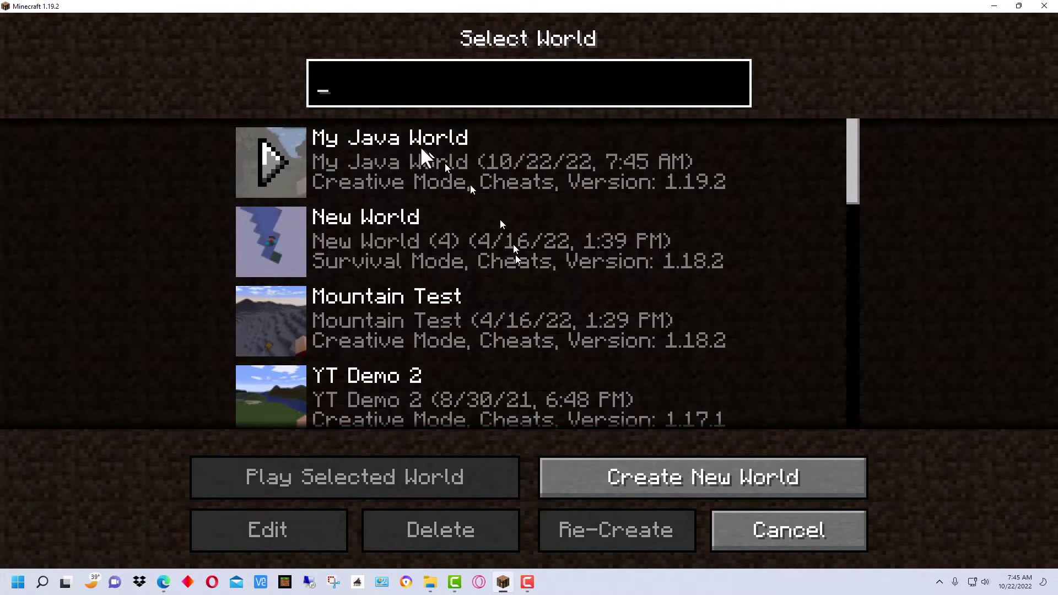
pyautogui.click(485, 154)
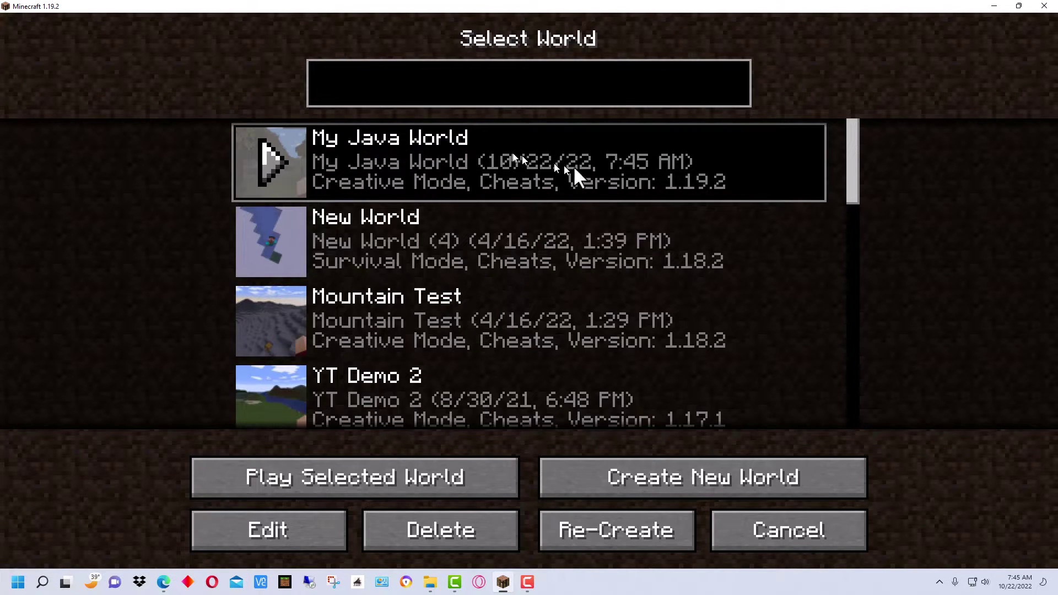
pyautogui.click(296, 537)
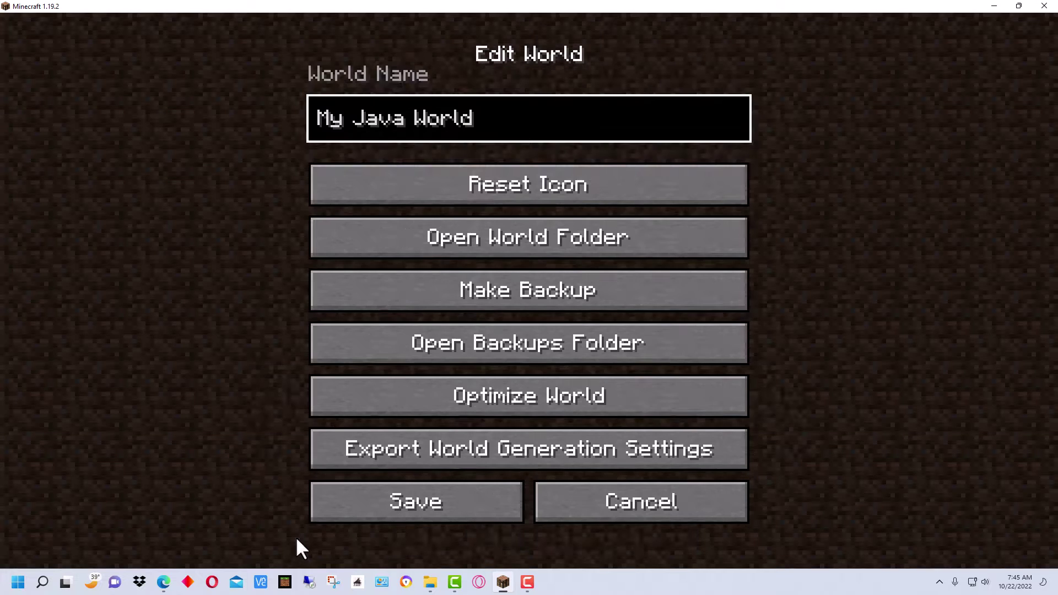
pyautogui.click(551, 290)
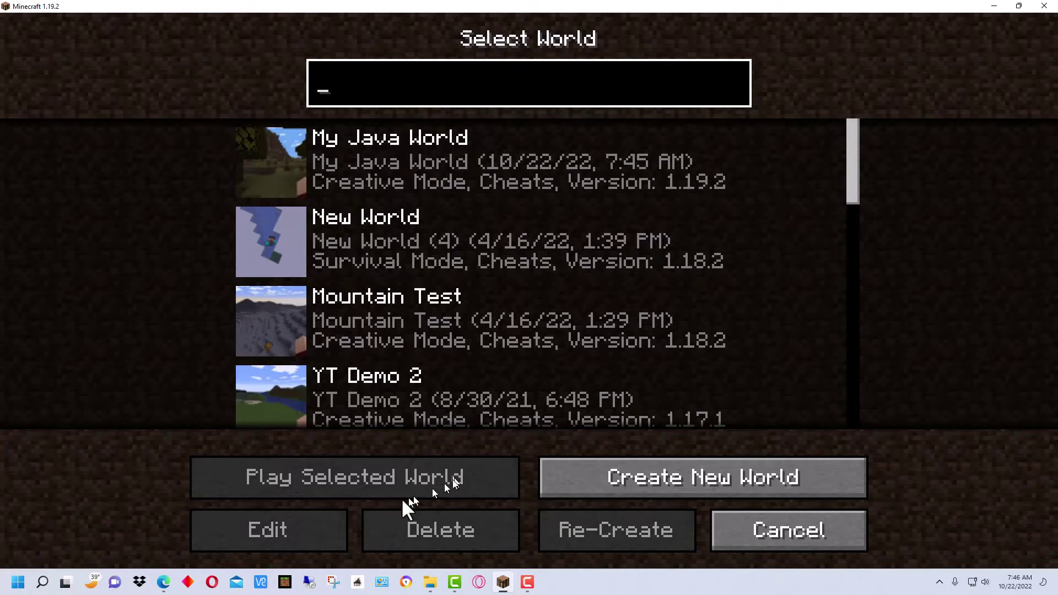
# Open the backups folder from the edit settings of My Java World.
pyautogui.click(455, 139)
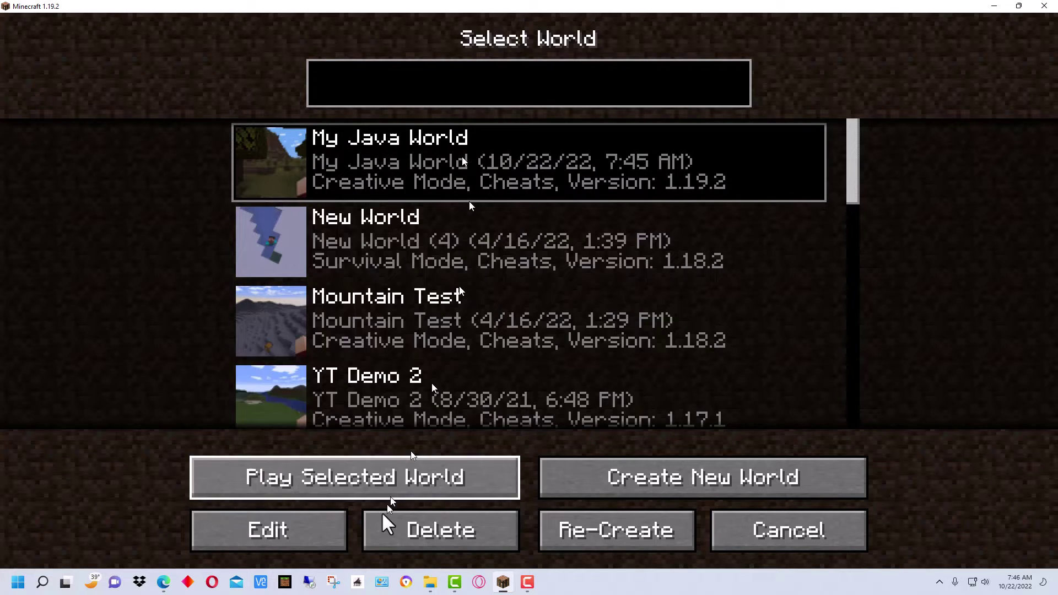
pyautogui.click(302, 538)
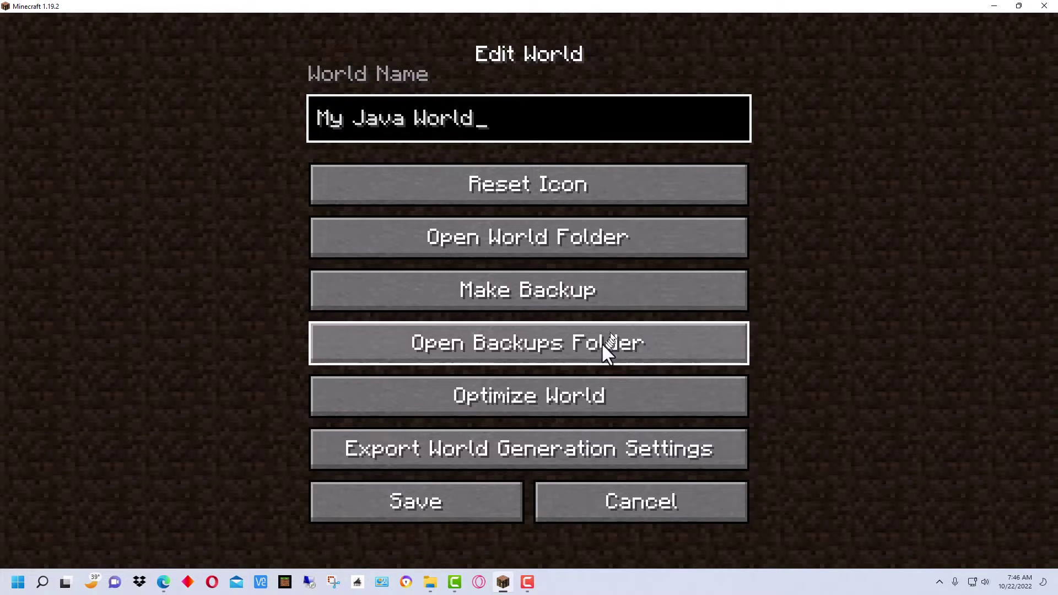
pyautogui.click(562, 350)
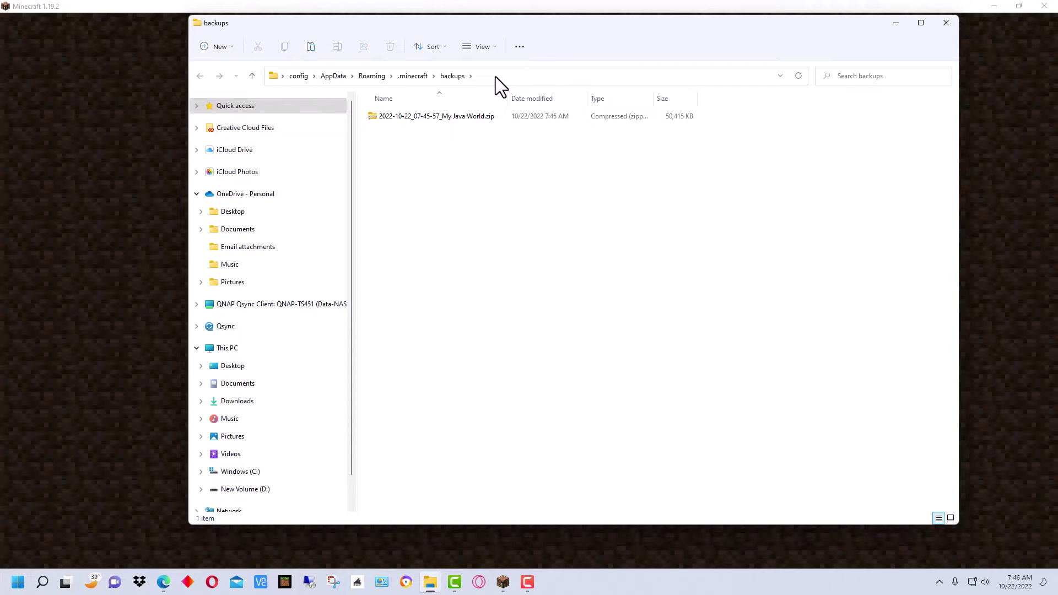
# Copy 2022-10-22_07-45-57_My Java World.zip from the backups folder into the Minecraft-Worlds folder on drive C.
pyautogui.click(488, 118)
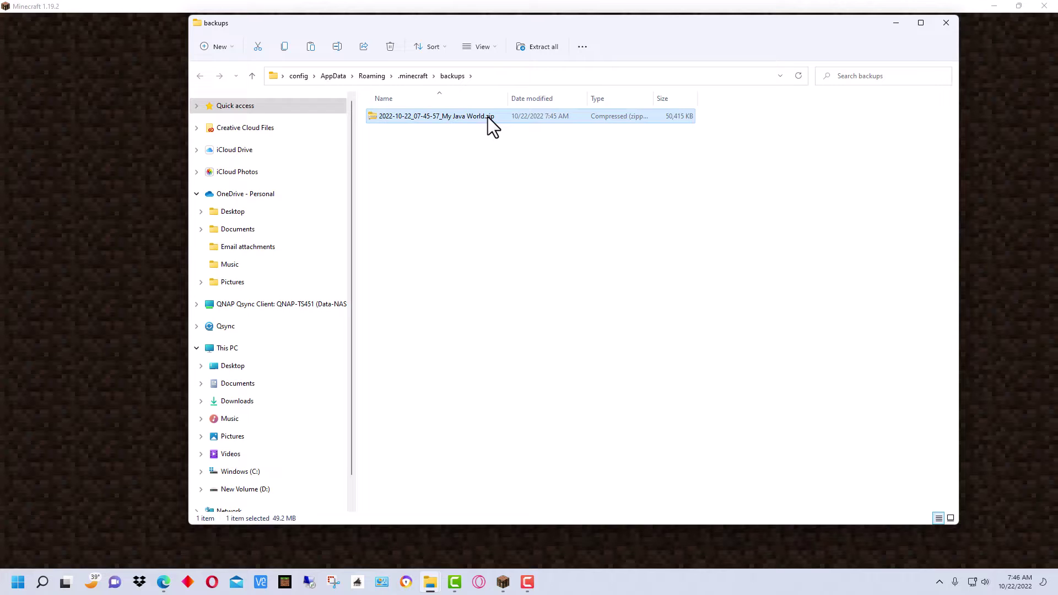
pyautogui.rightClick(488, 116)
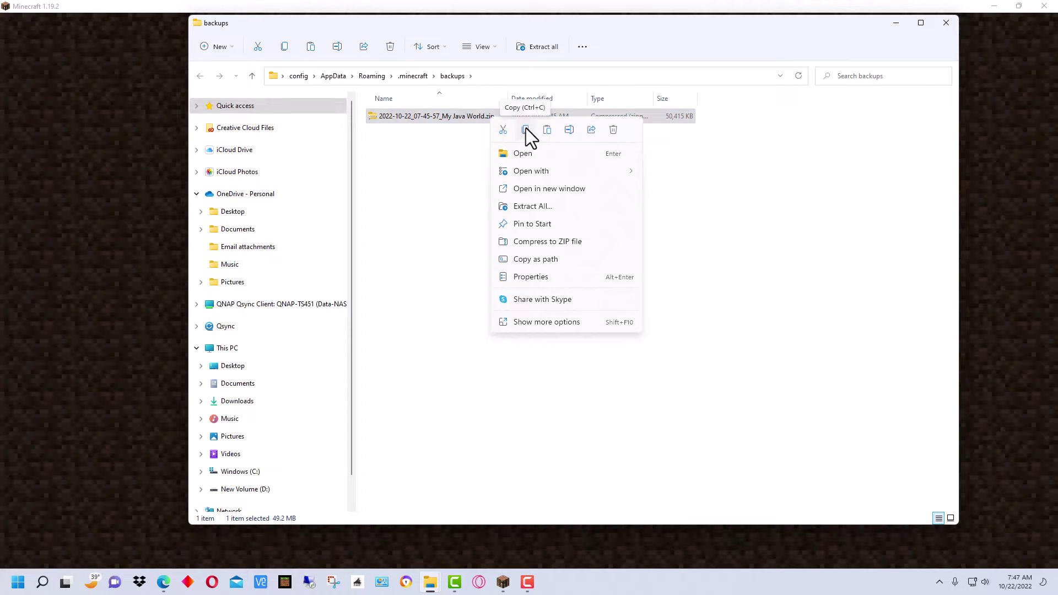
pyautogui.click(525, 130)
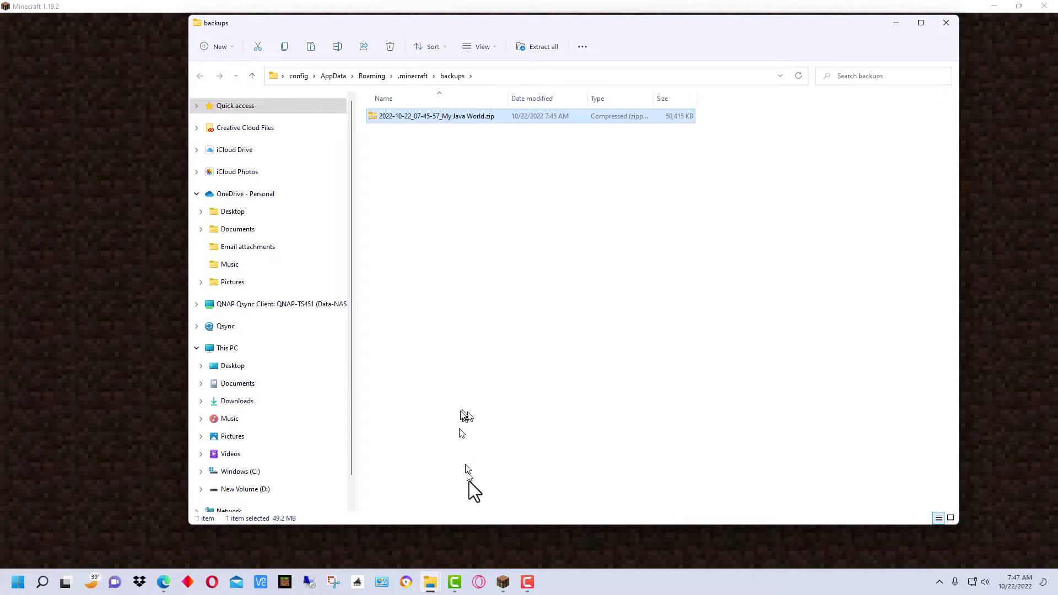
pyautogui.moveTo(430, 582)
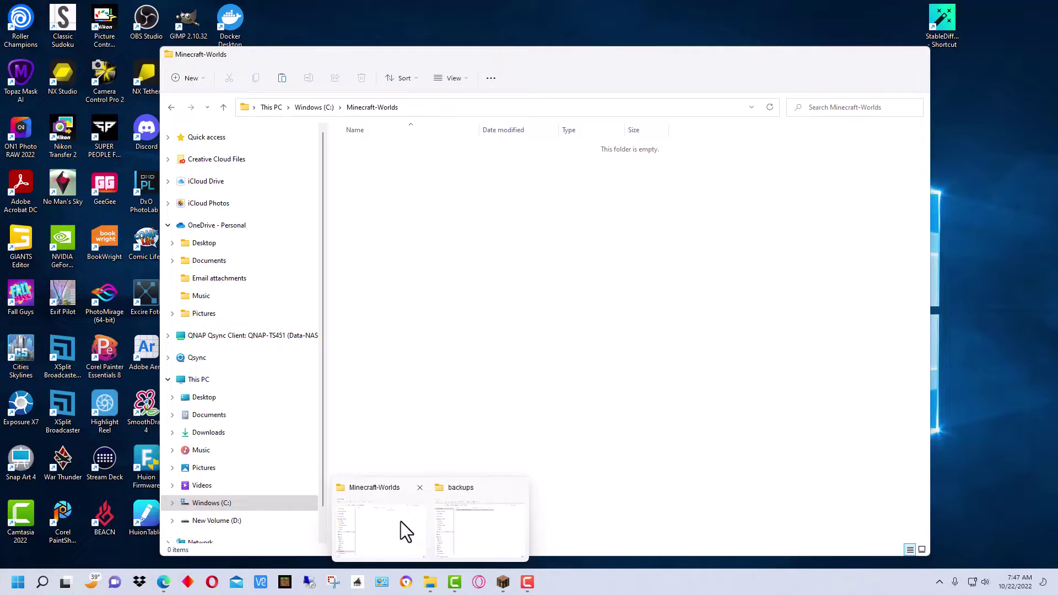
pyautogui.click(401, 521)
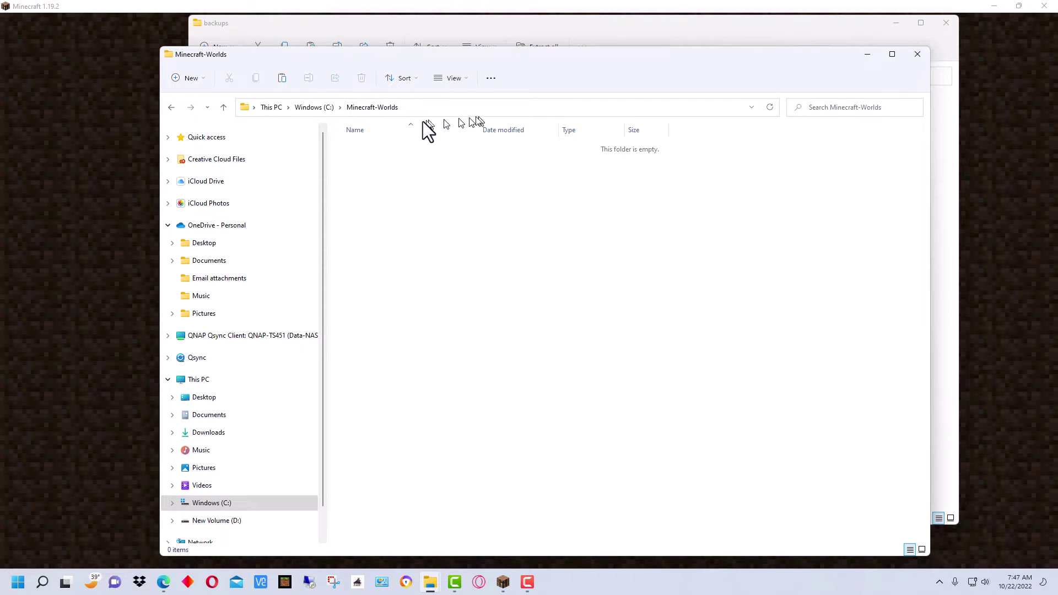
pyautogui.rightClick(530, 257)
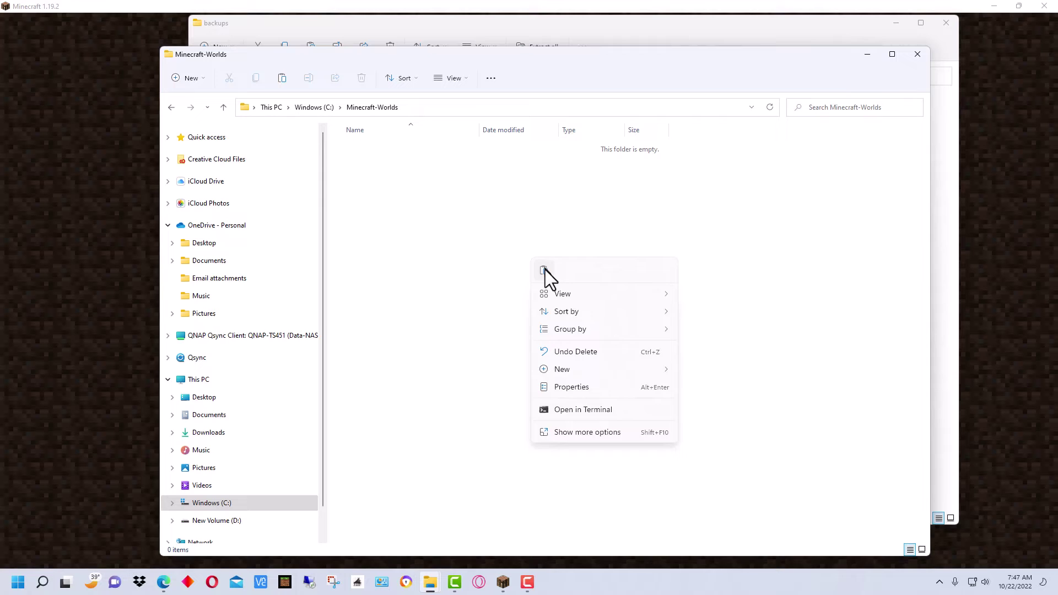
pyautogui.click(545, 270)
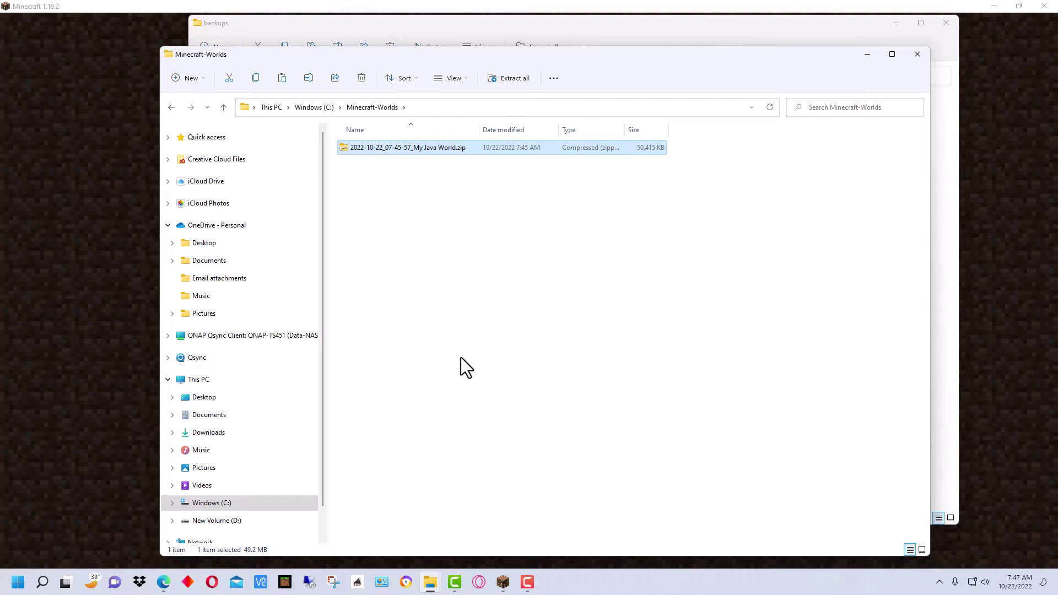
# Switch to Chunker in the browser and upload the archive 2022-10-22_07-45-57_My Java World.zip from the Minecraft-Worlds folder.
pyautogui.moveTo(164, 586)
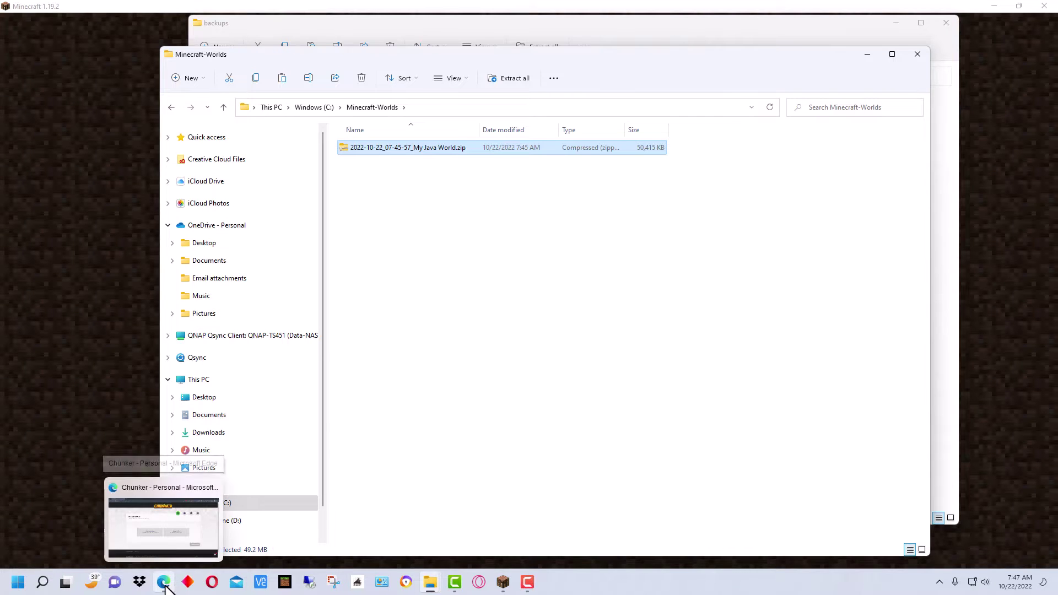
pyautogui.click(165, 579)
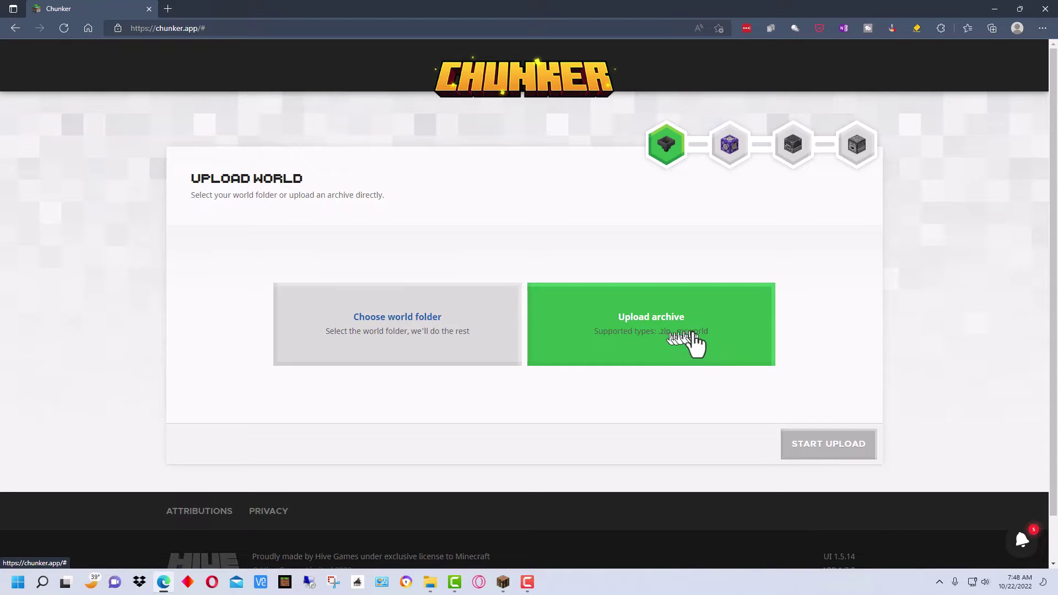
pyautogui.click(666, 339)
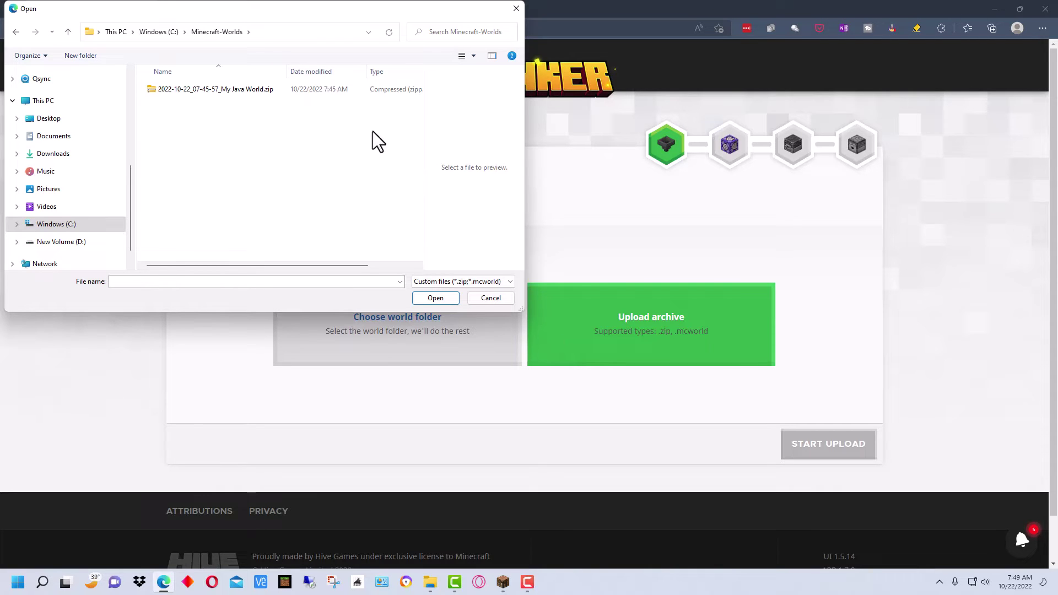
pyautogui.click(222, 90)
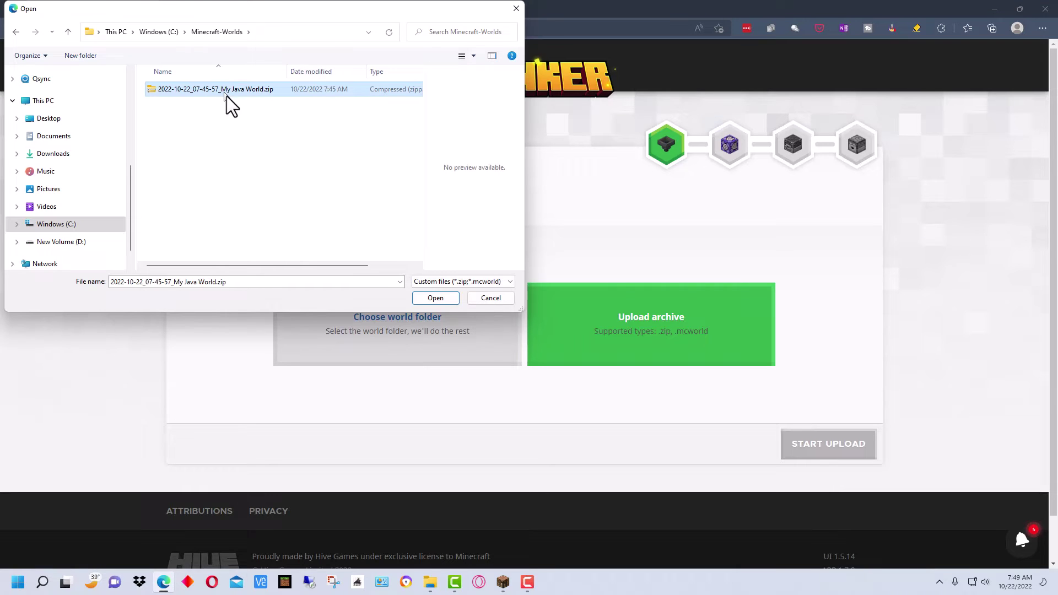
pyautogui.click(436, 302)
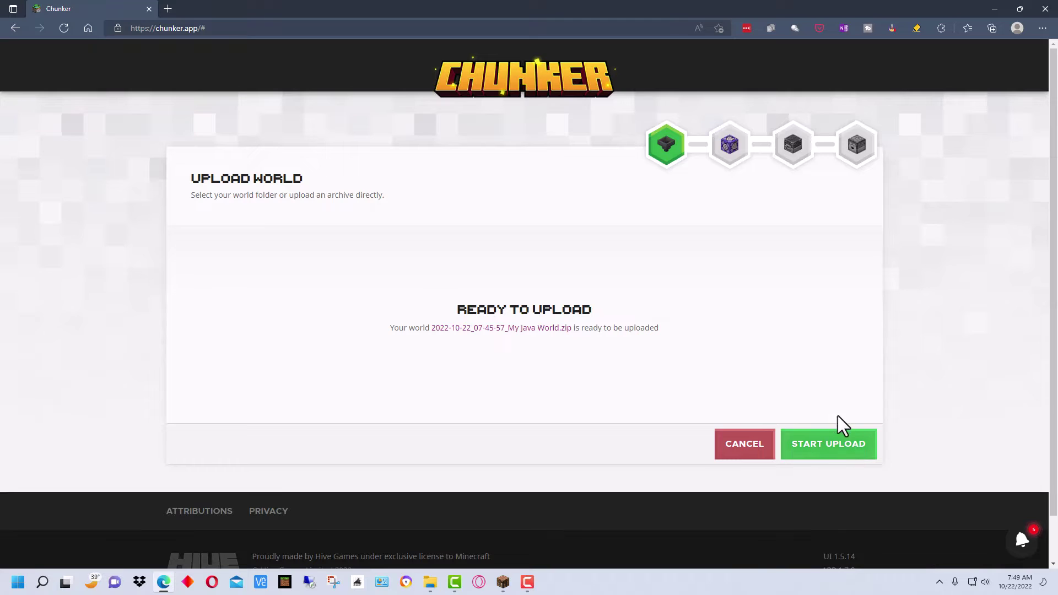
pyautogui.click(847, 455)
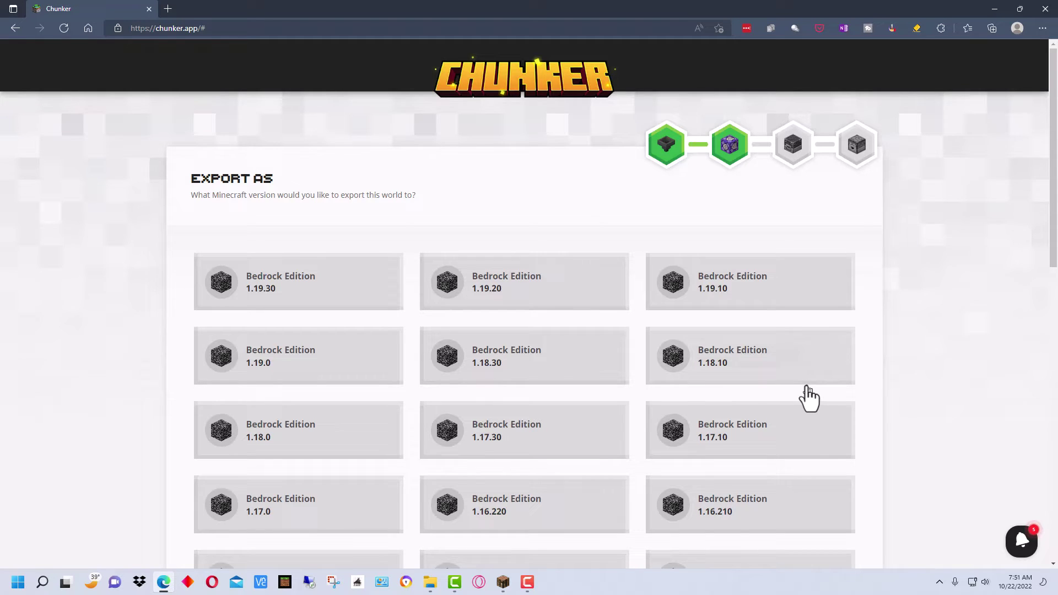
# Look through the Bedrock Edition and Java Edition versions offered for exporting the uploaded world.
pyautogui.scroll(-7, 804, 386)
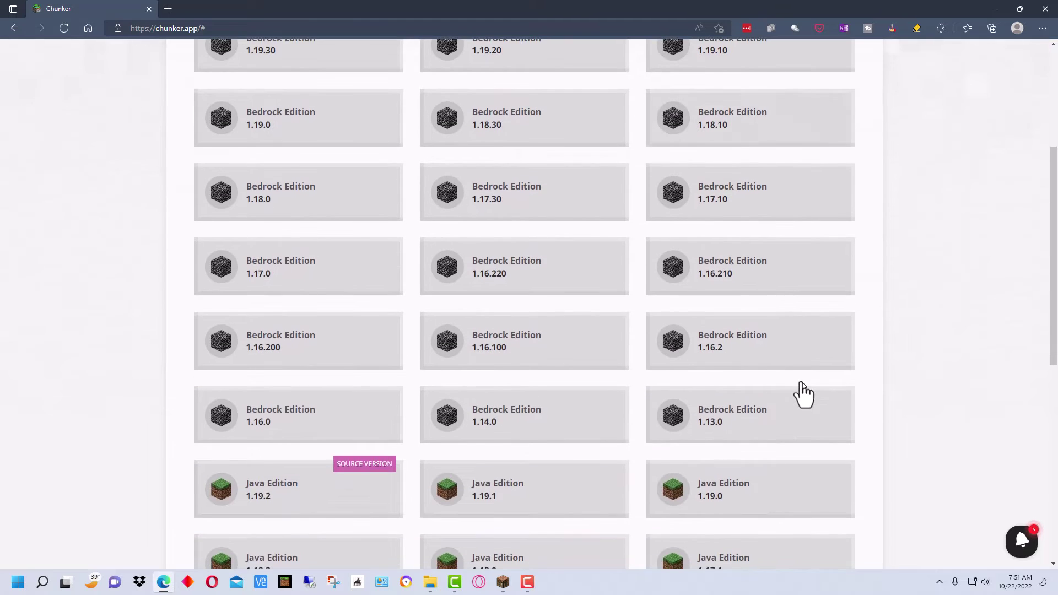
pyautogui.scroll(-3, 802, 385)
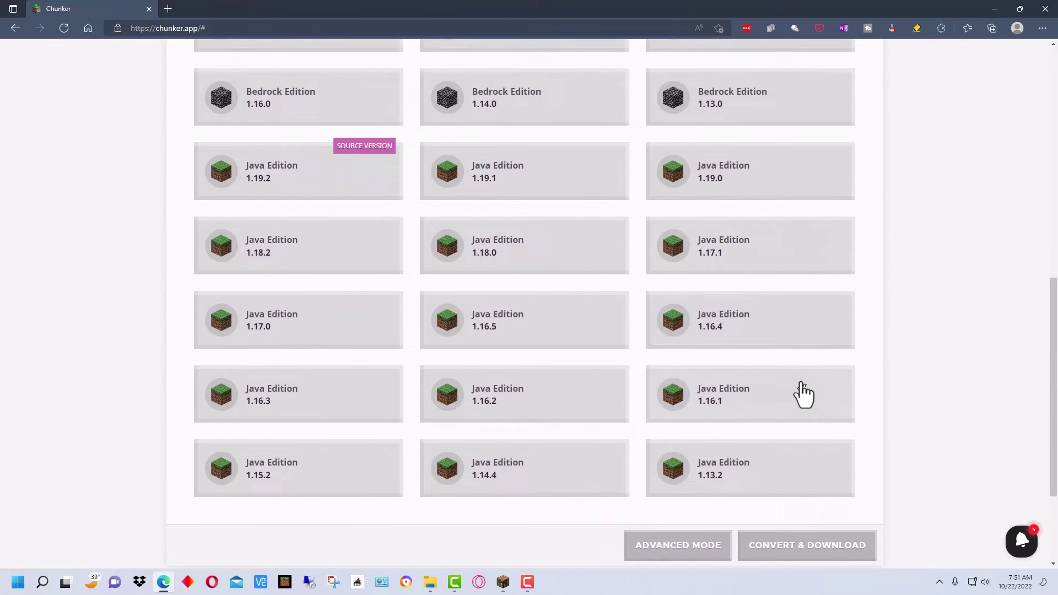
pyautogui.scroll(1, 802, 386)
pyautogui.scroll(7, 804, 393)
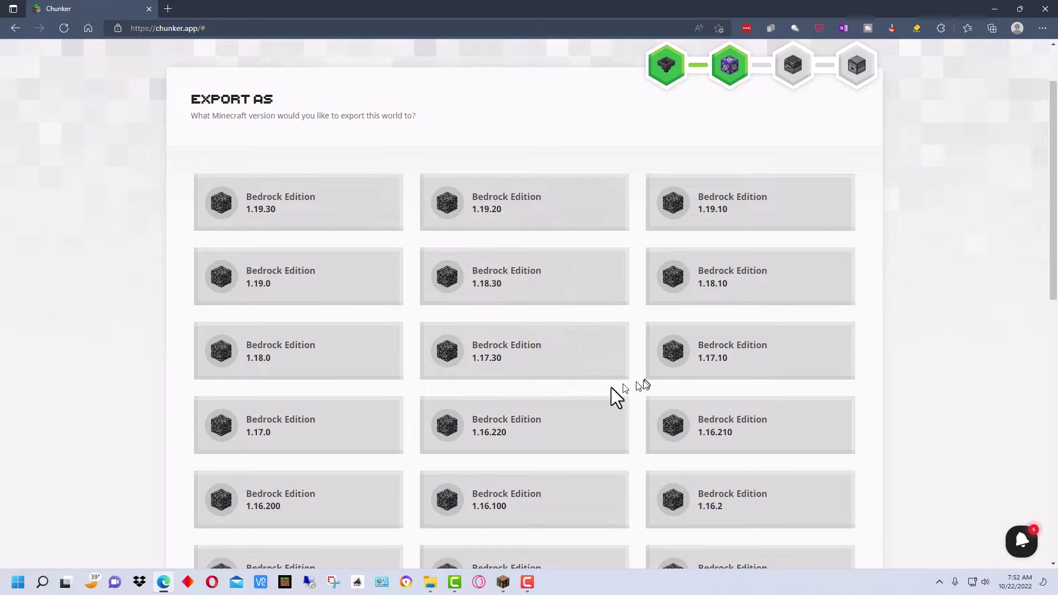
pyautogui.scroll(-4, 656, 431)
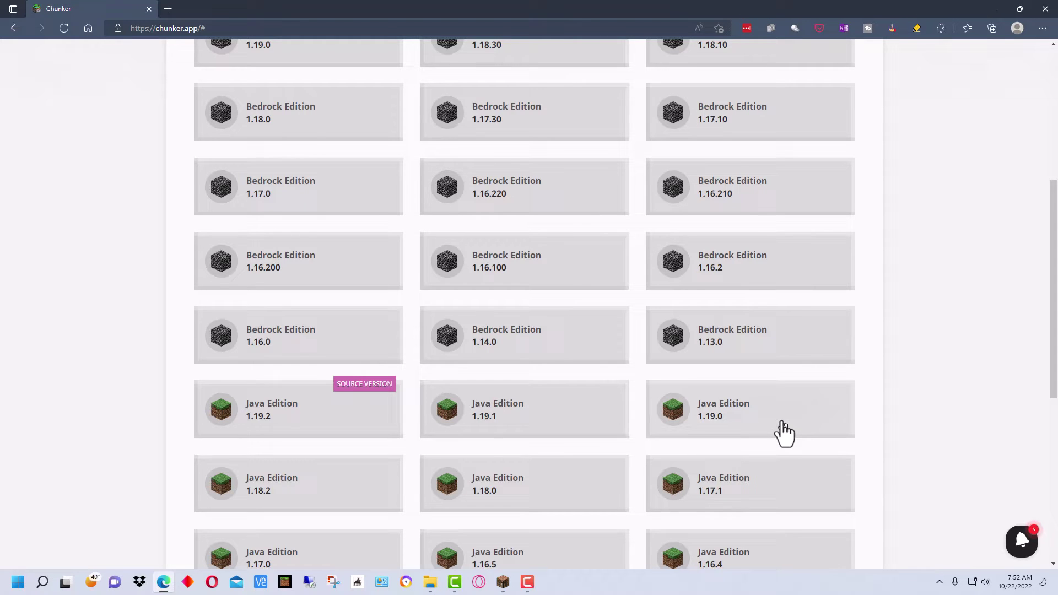
pyautogui.scroll(-1, 785, 433)
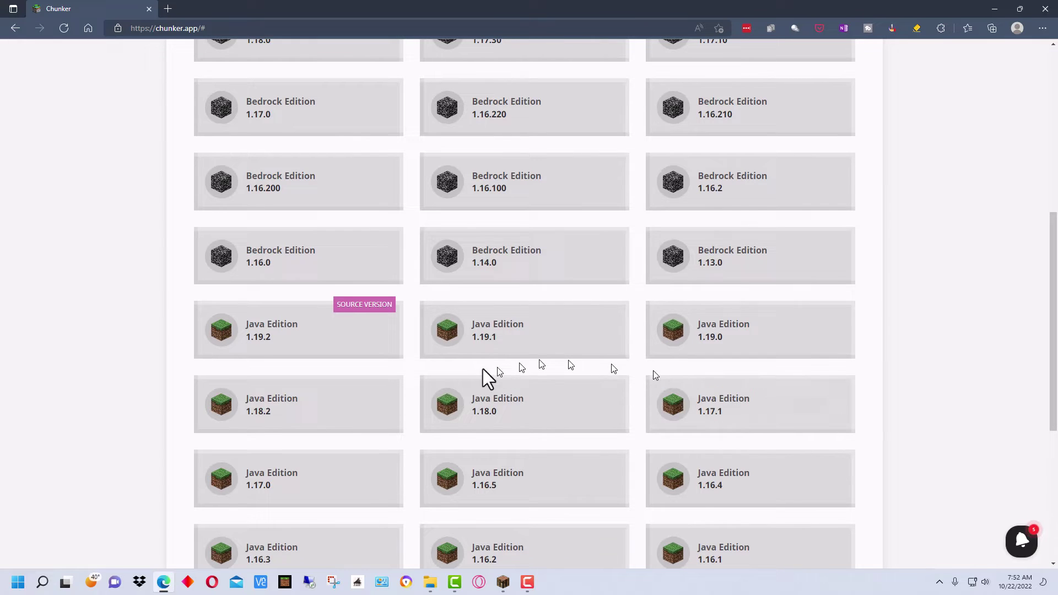
pyautogui.scroll(-1, 606, 434)
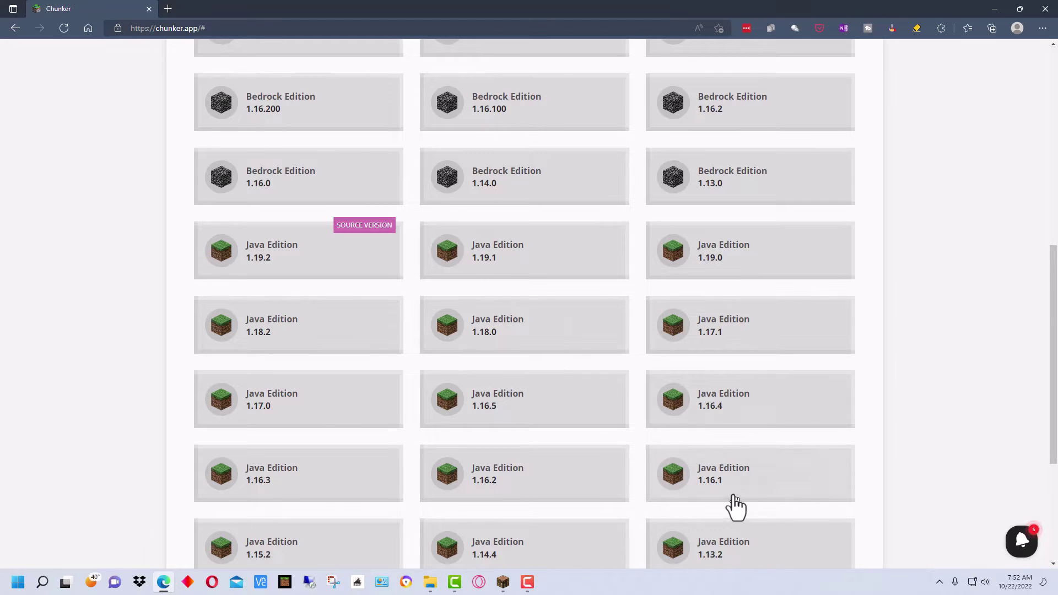
pyautogui.scroll(-3, 733, 496)
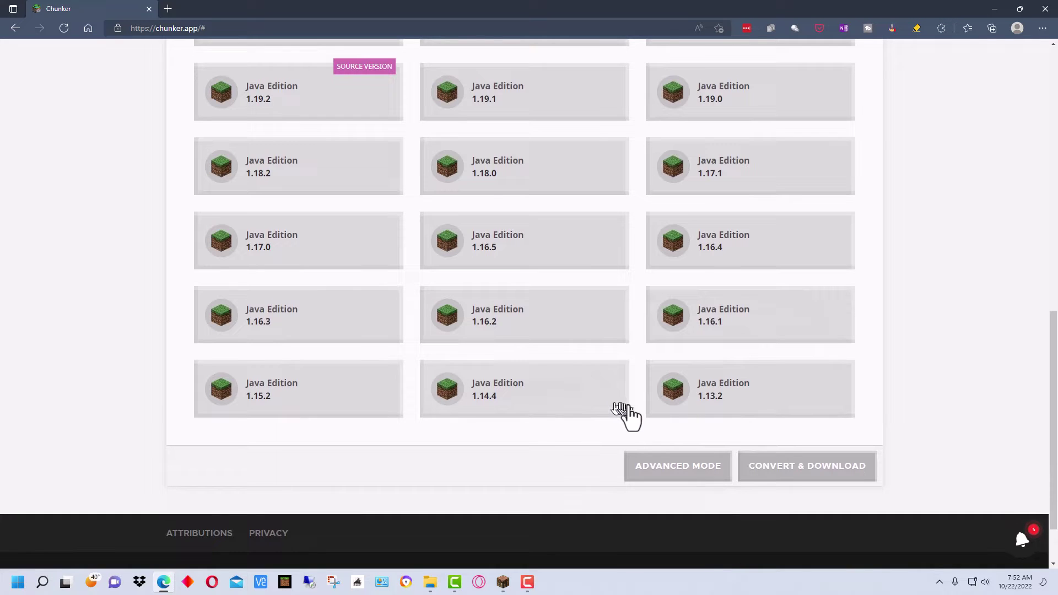
pyautogui.scroll(5, 526, 319)
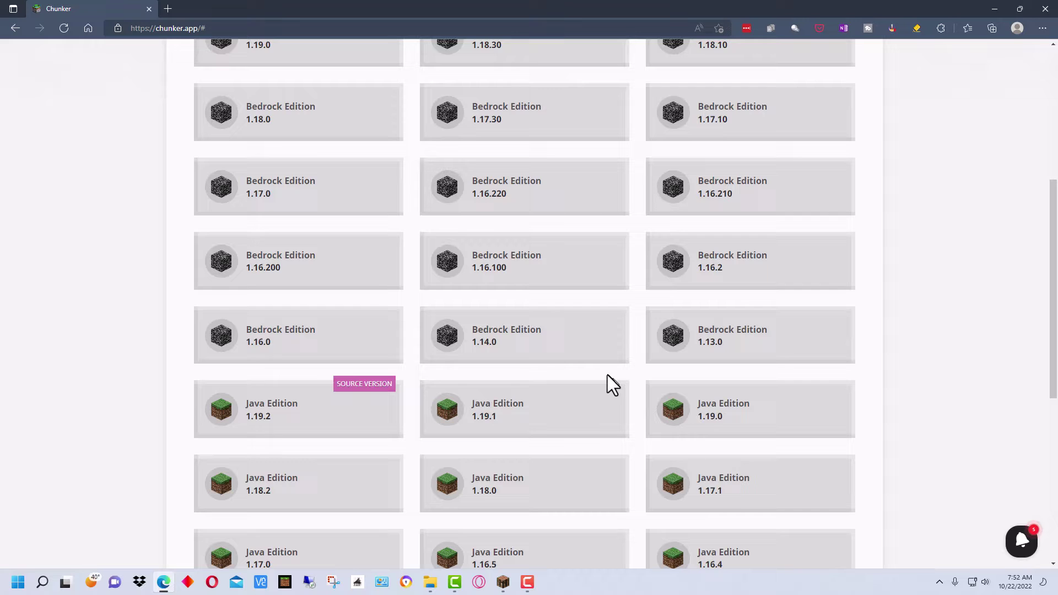
pyautogui.scroll(4, 607, 375)
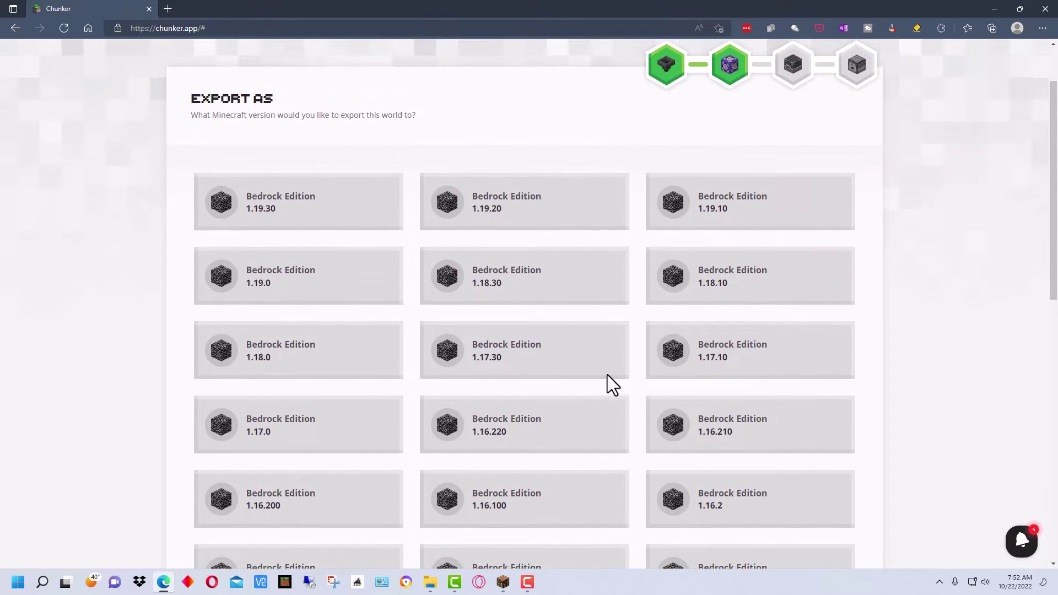
pyautogui.scroll(-3, 608, 374)
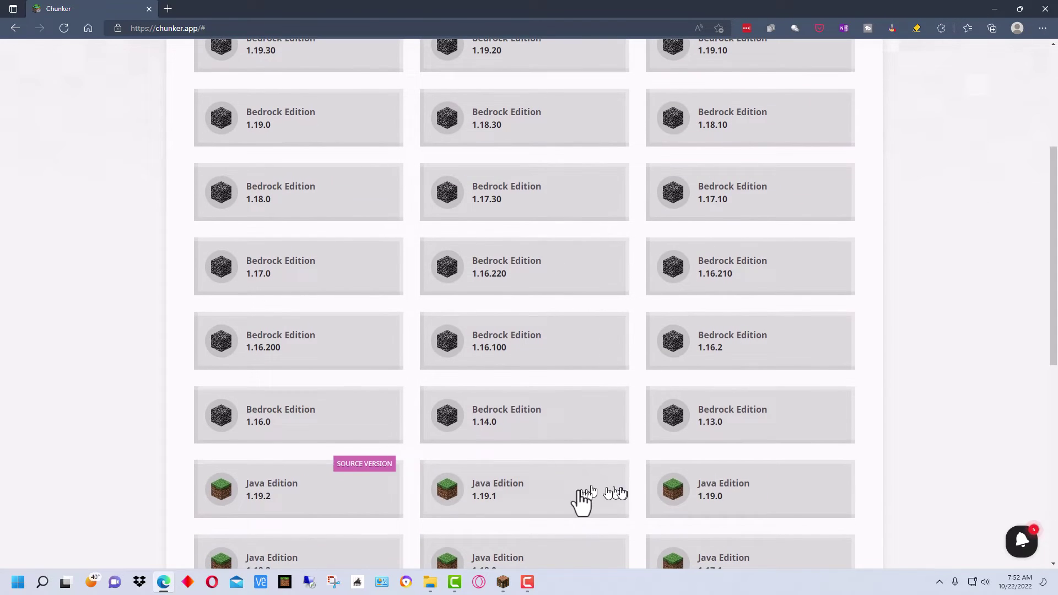
# Try Bedrock Edition 1.19.30 as the export version in advanced mode, and return to the version selection.
pyautogui.scroll(3, 583, 474)
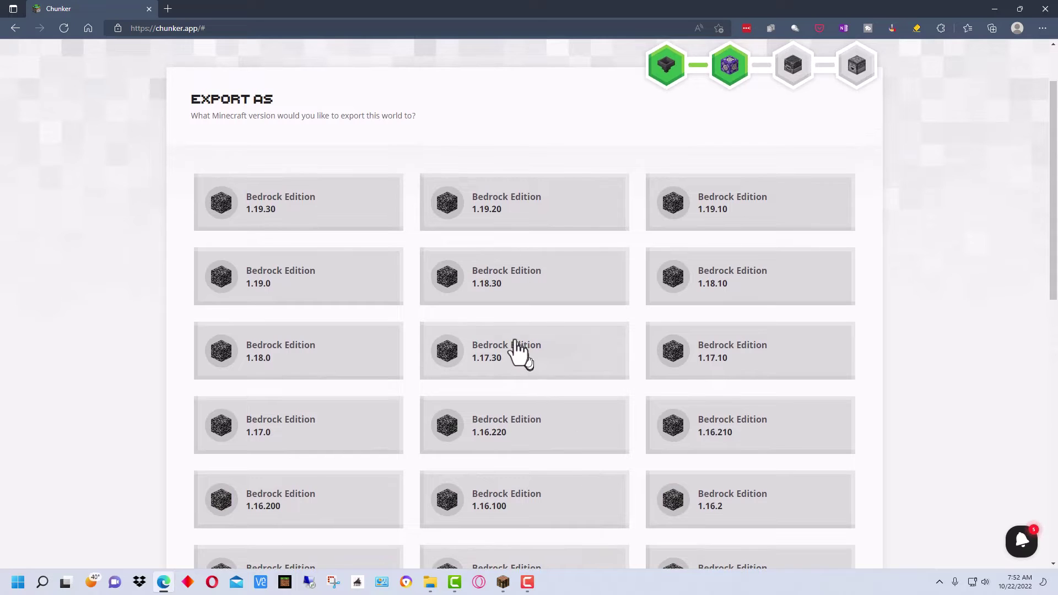
pyautogui.scroll(2, 509, 344)
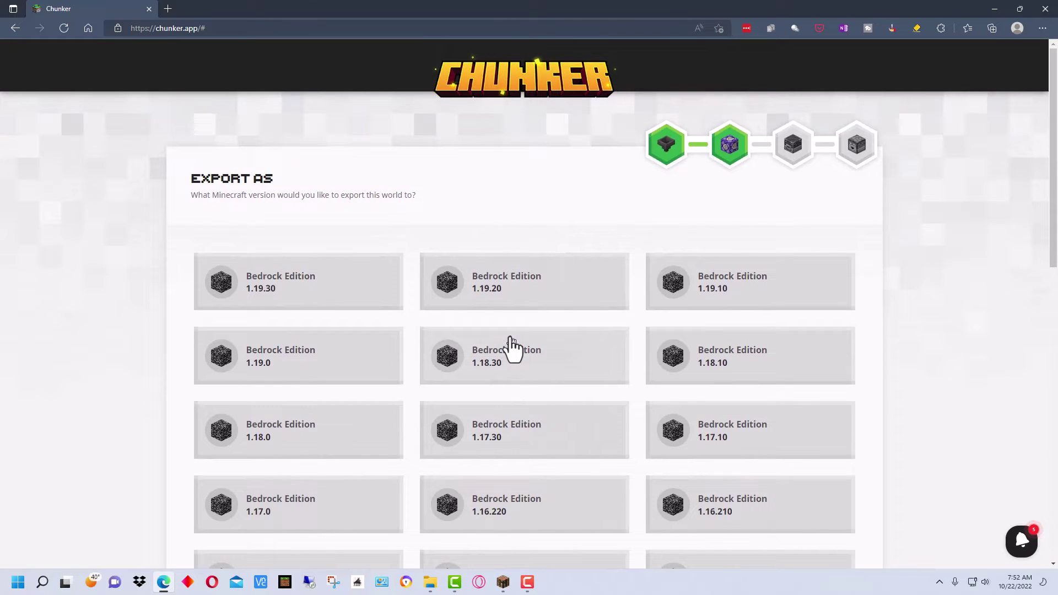
pyautogui.click(310, 292)
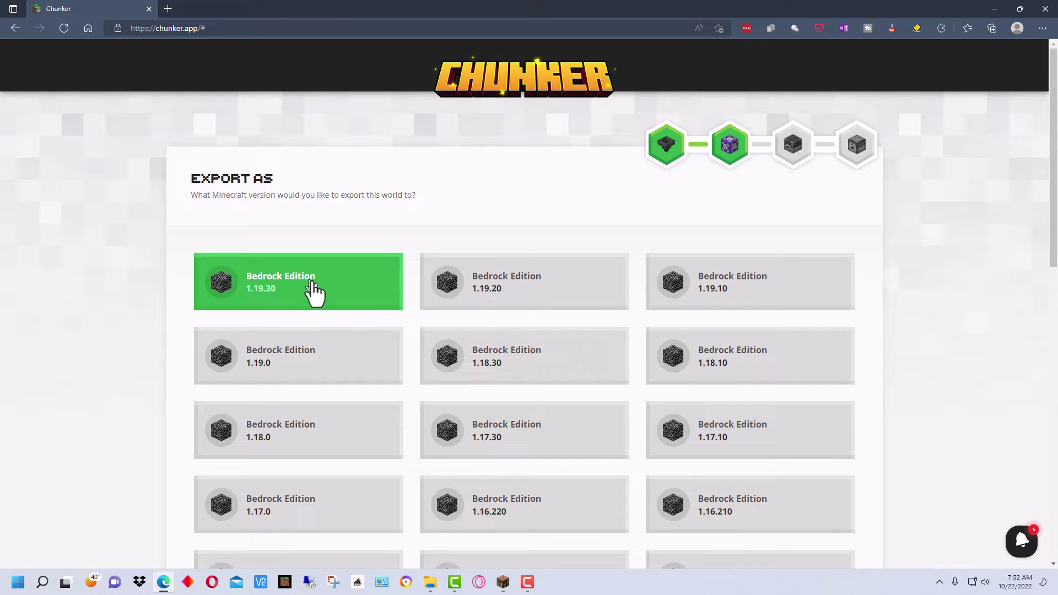
pyautogui.scroll(-12, 580, 379)
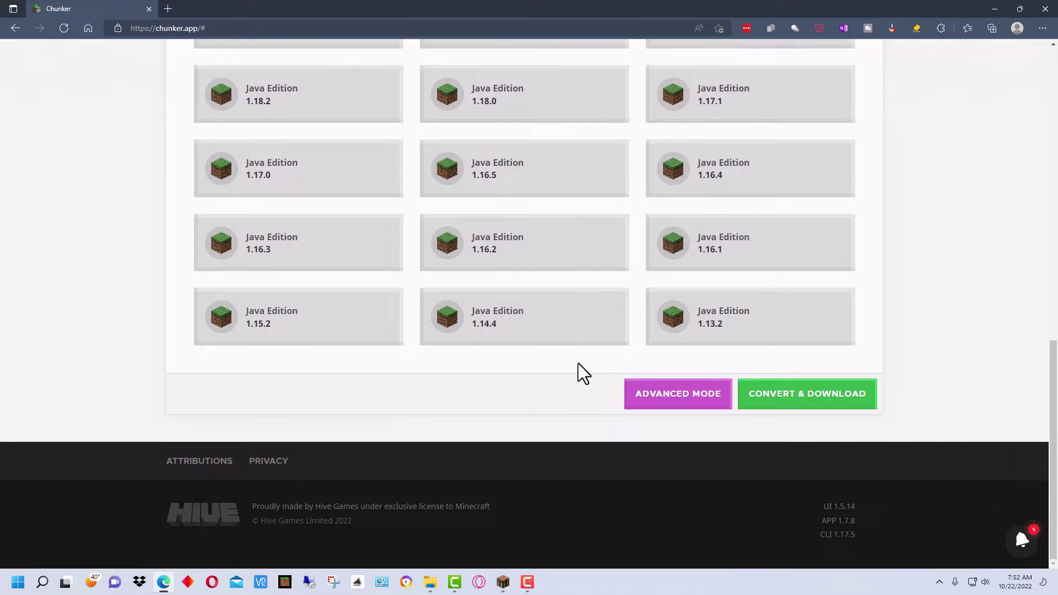
pyautogui.scroll(9, 579, 372)
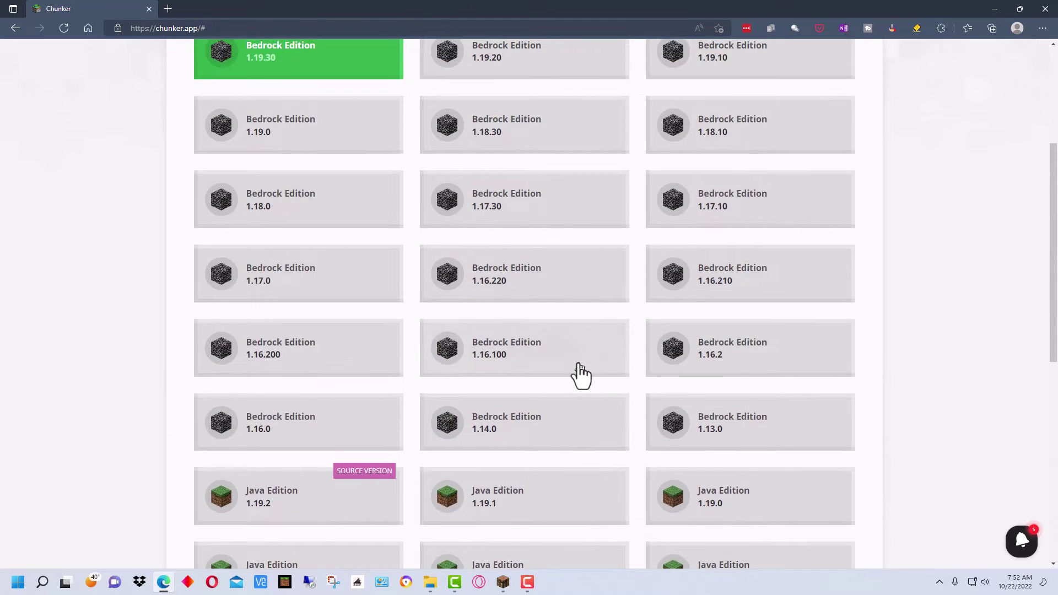
pyautogui.scroll(-9, 580, 375)
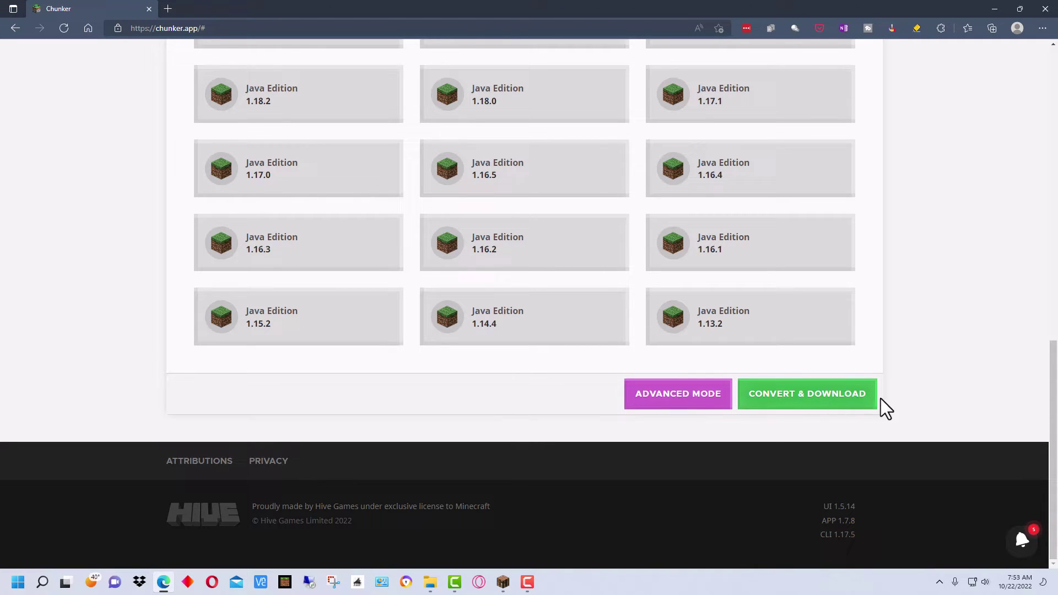
pyautogui.click(682, 408)
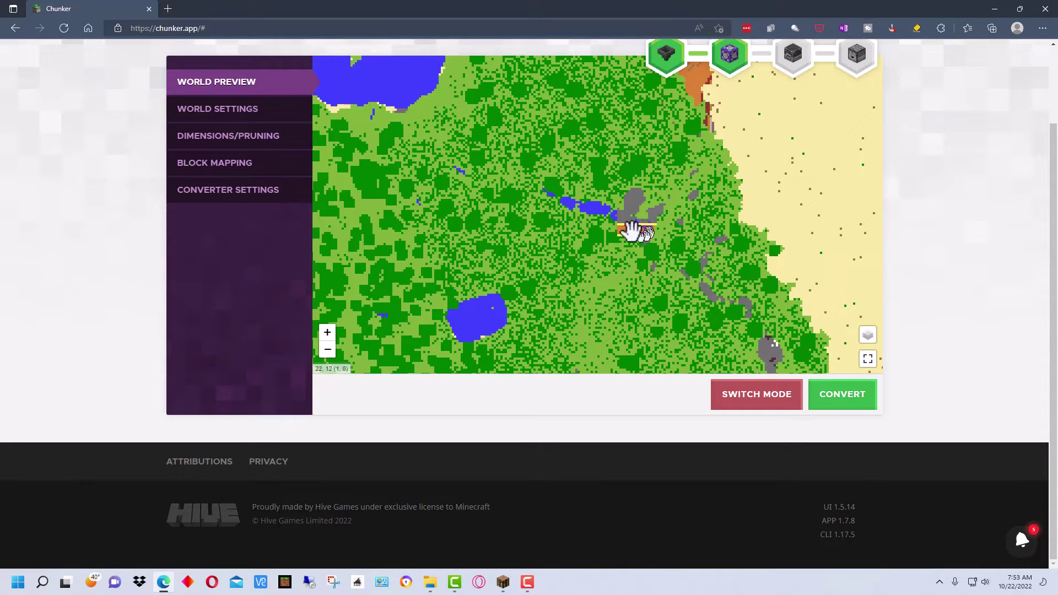
pyautogui.click(771, 394)
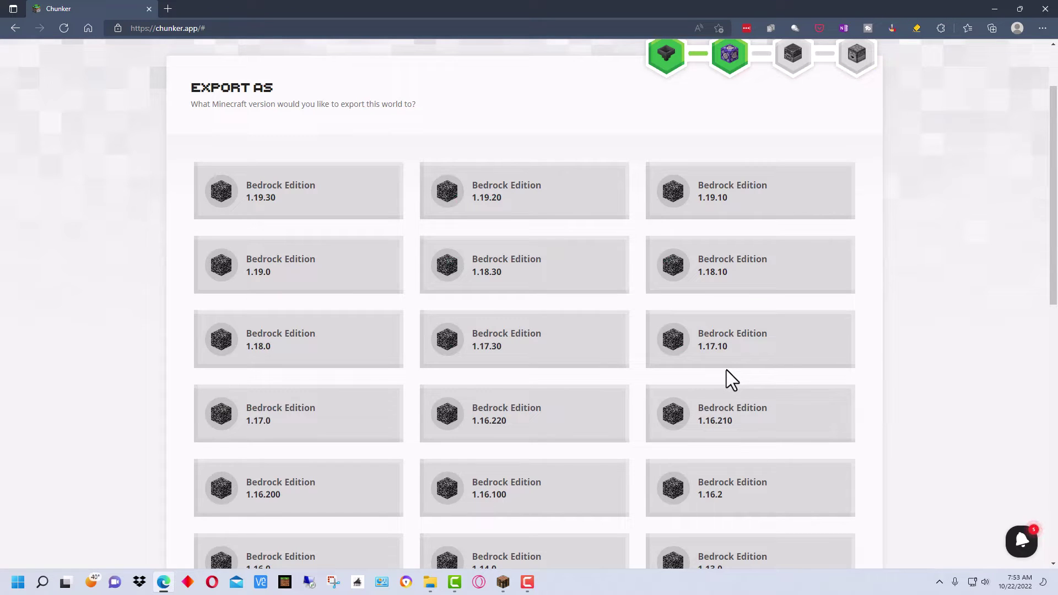
# Select Bedrock Edition 1.19.30 as the export version and open the conversion in advanced mode.
pyautogui.scroll(-3, 967, 379)
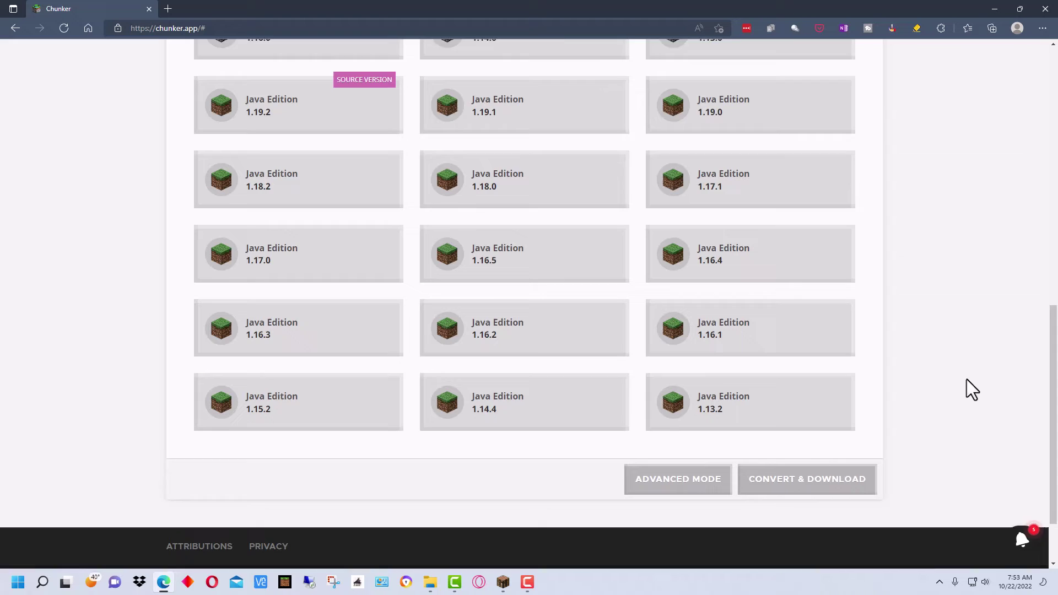
pyautogui.scroll(-2, 966, 379)
pyautogui.scroll(15, 966, 379)
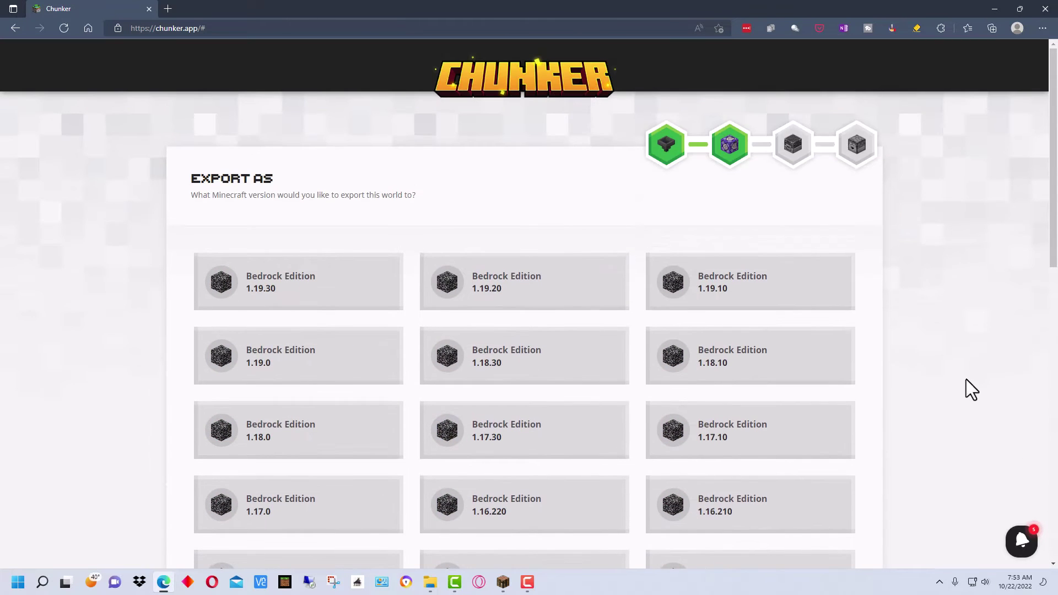
pyautogui.scroll(-3, 967, 379)
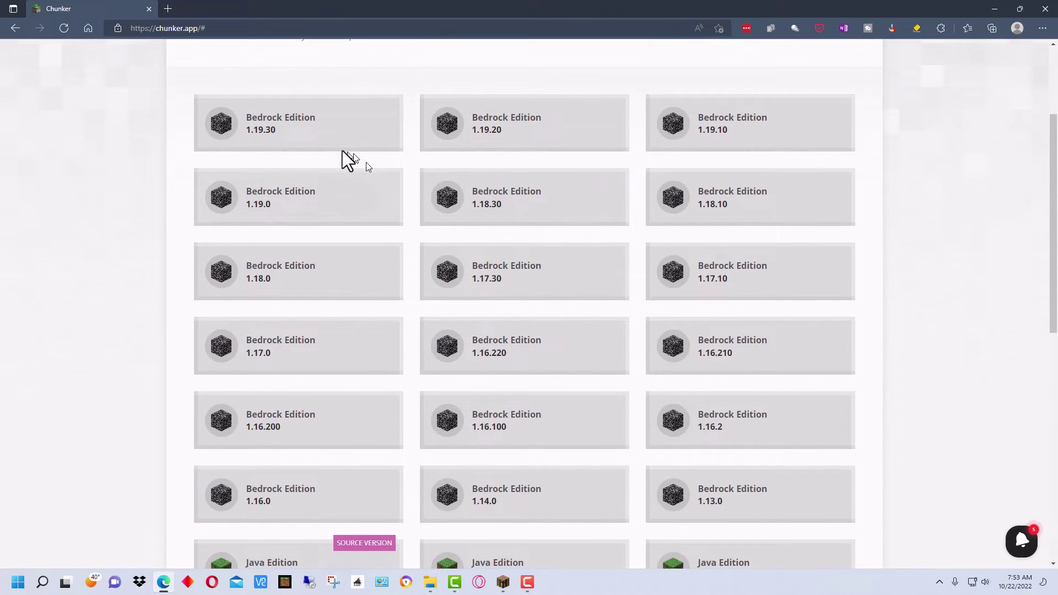
pyautogui.click(356, 137)
pyautogui.scroll(-10, 958, 469)
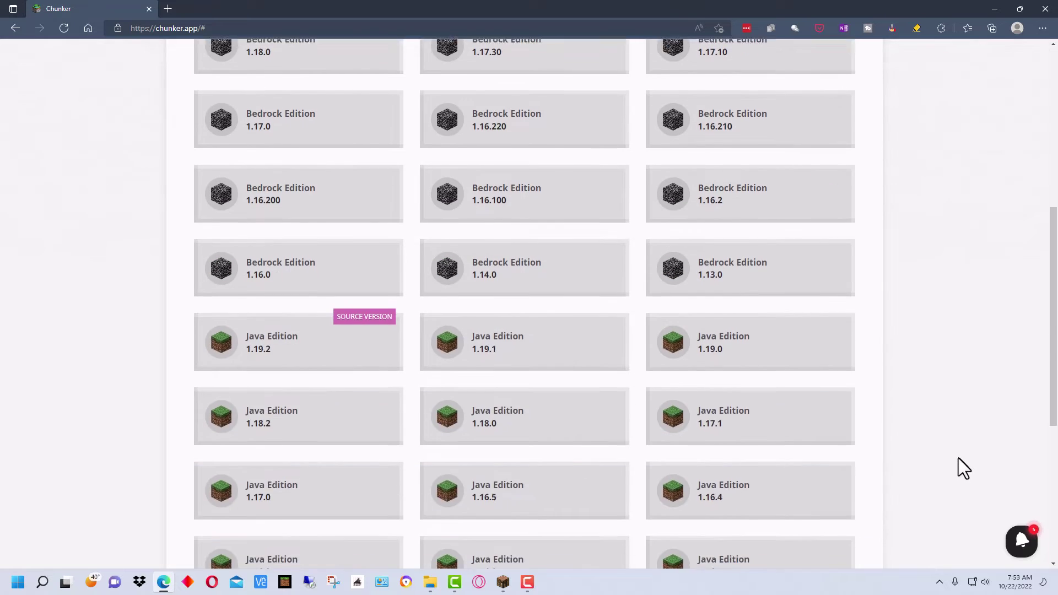
pyautogui.click(683, 402)
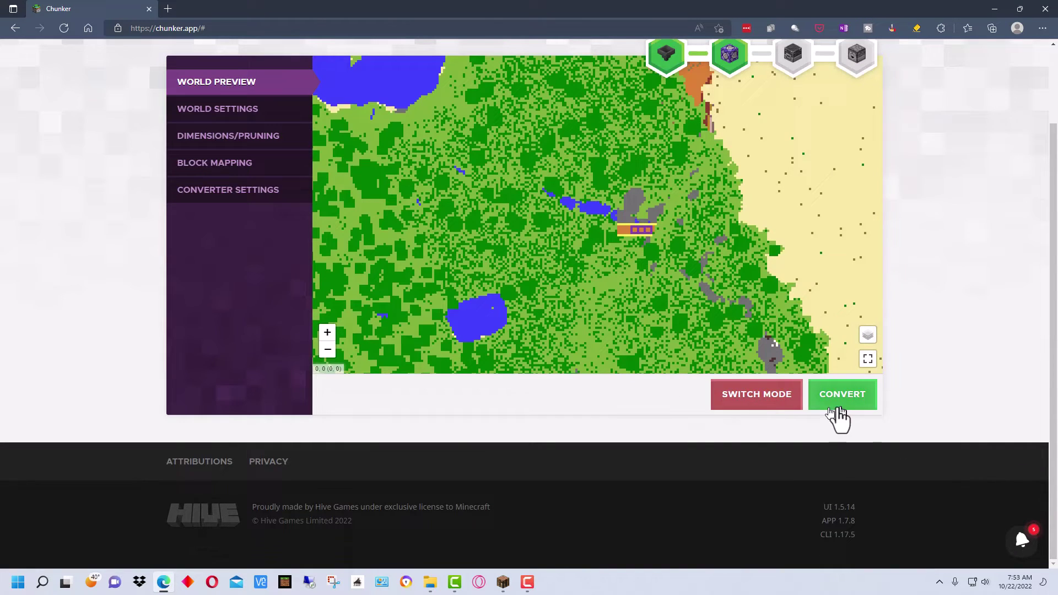
# In the world settings, turn on Bonus Chest Enabled and Bonus Chest Spawned, and set the difficulty to Peaceful.
pyautogui.scroll(2, 689, 396)
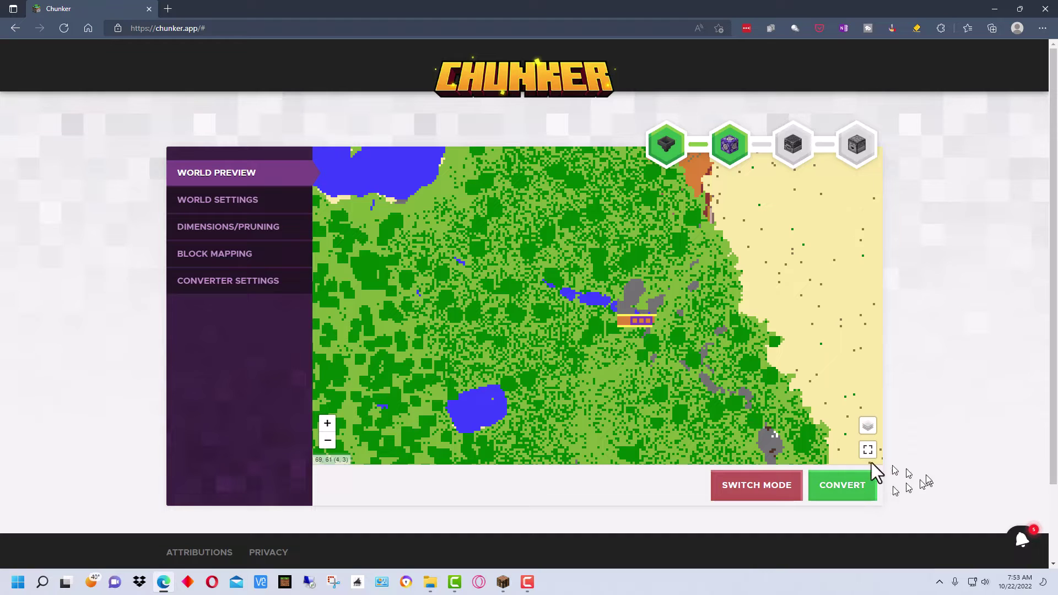
pyautogui.click(238, 209)
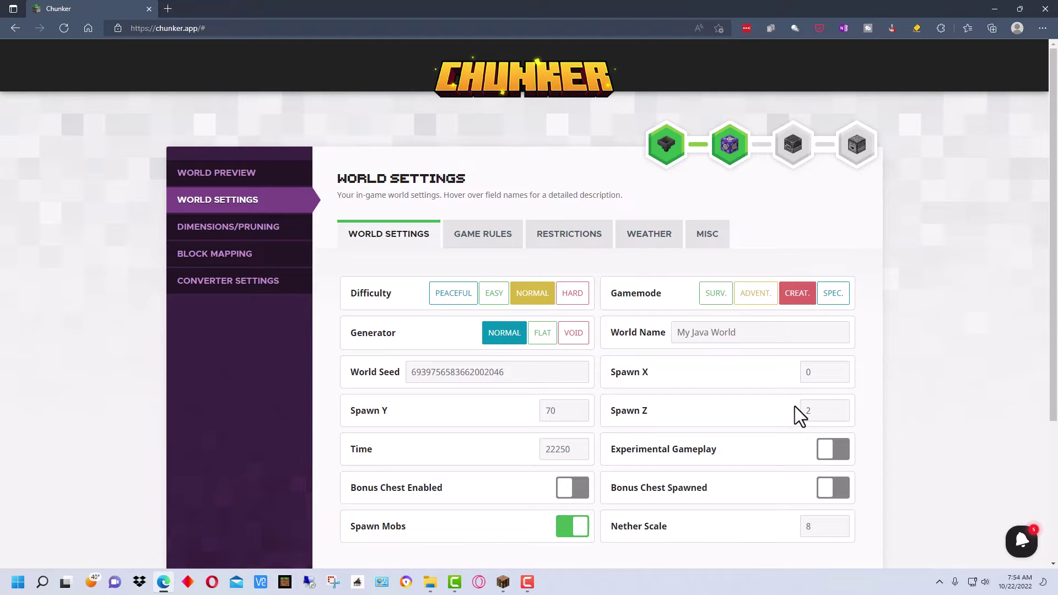
pyautogui.scroll(-2, 808, 353)
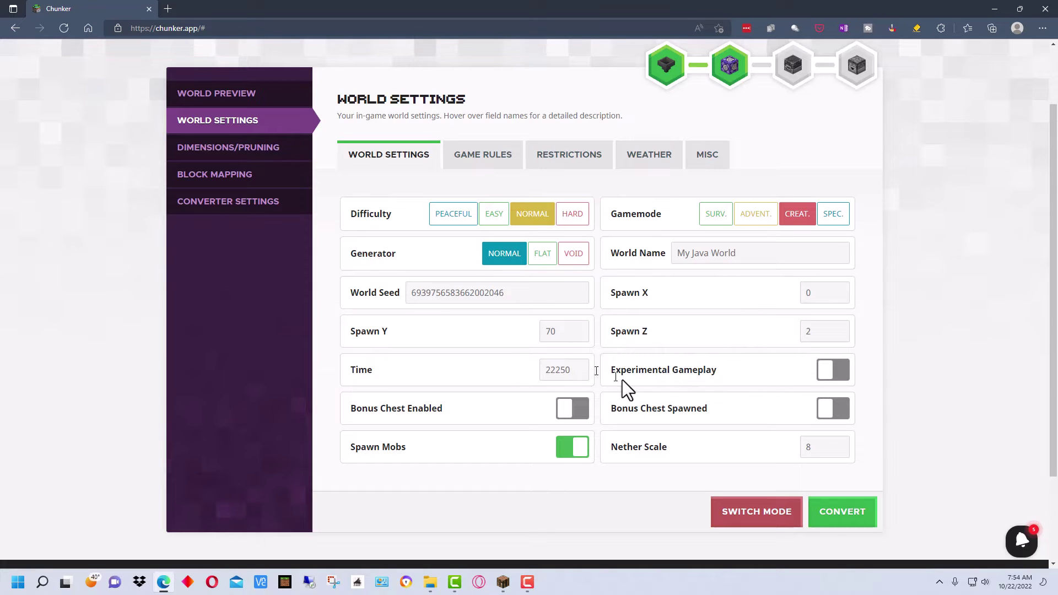
pyautogui.moveTo(798, 408)
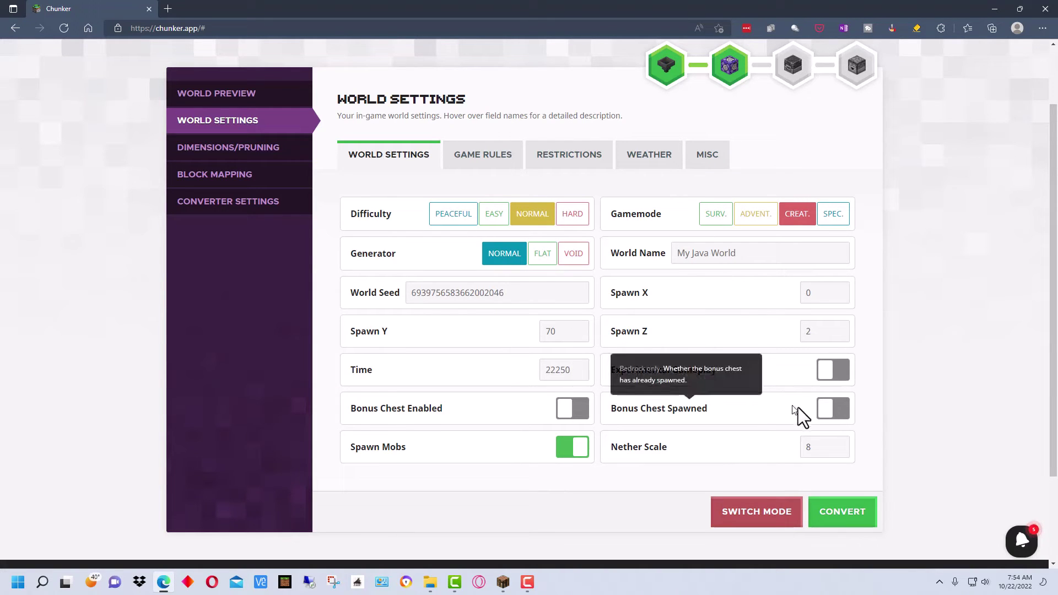
pyautogui.click(582, 412)
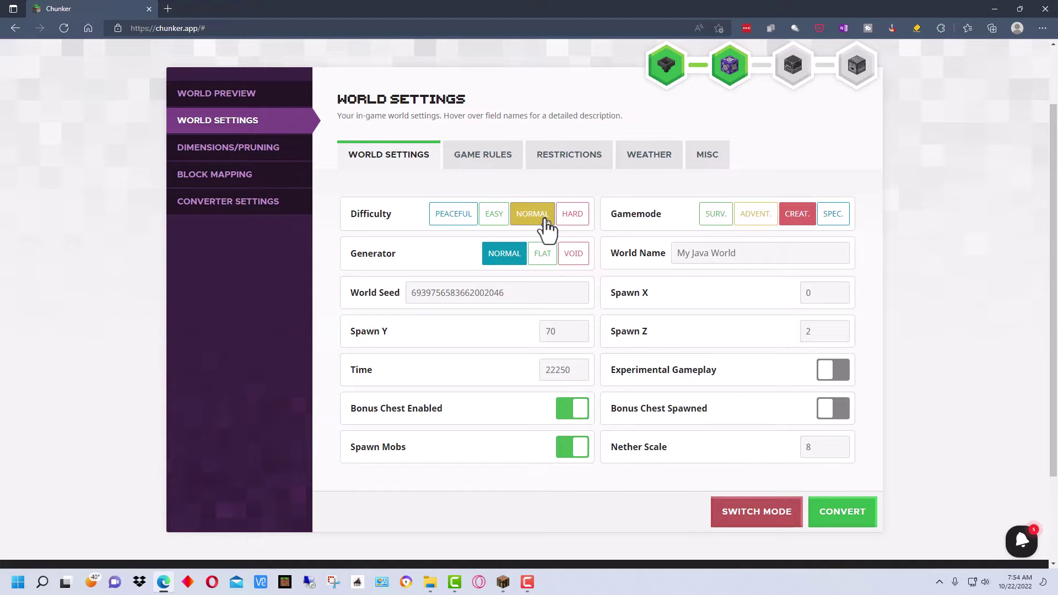
pyautogui.click(451, 216)
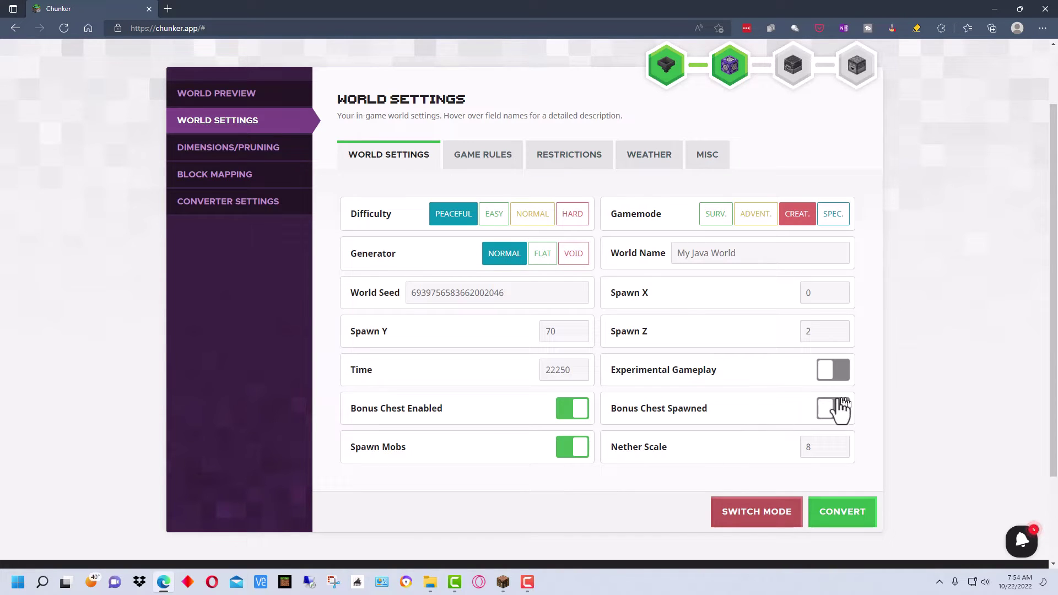
pyautogui.moveTo(439, 414)
pyautogui.click(842, 416)
pyautogui.moveTo(689, 381)
# Turn off Do Daylight Cycle in the world's game rules and look through the remaining rules.
pyautogui.click(485, 164)
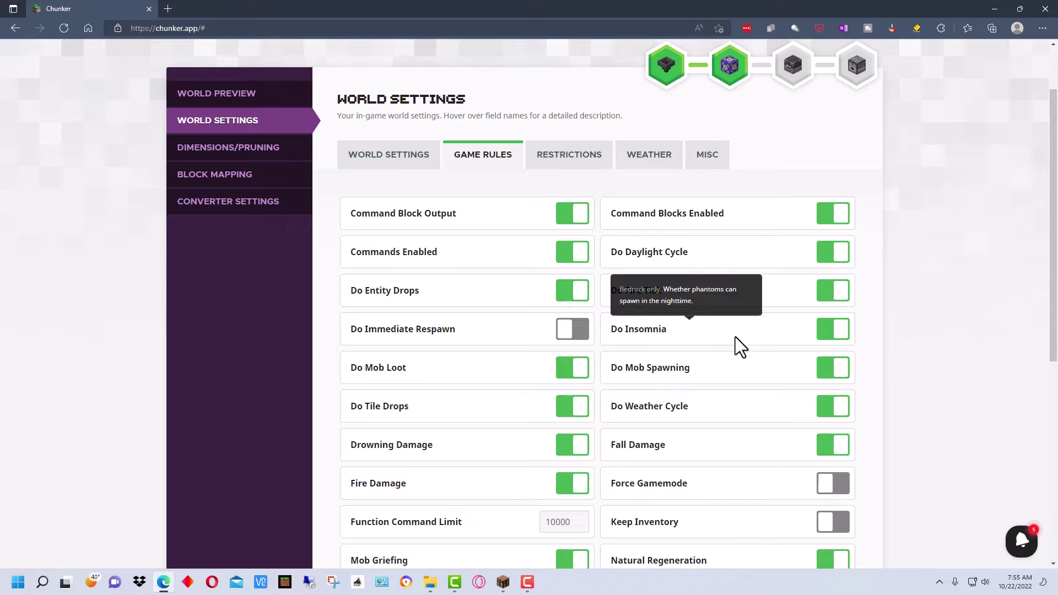
pyautogui.click(841, 251)
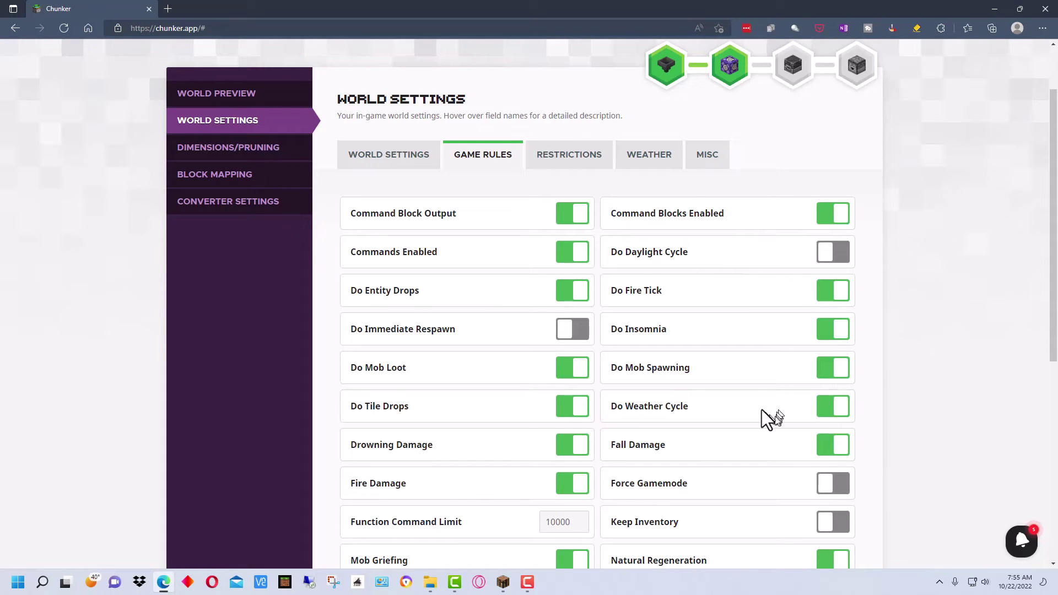
pyautogui.scroll(-1, 752, 391)
pyautogui.scroll(-2, 753, 391)
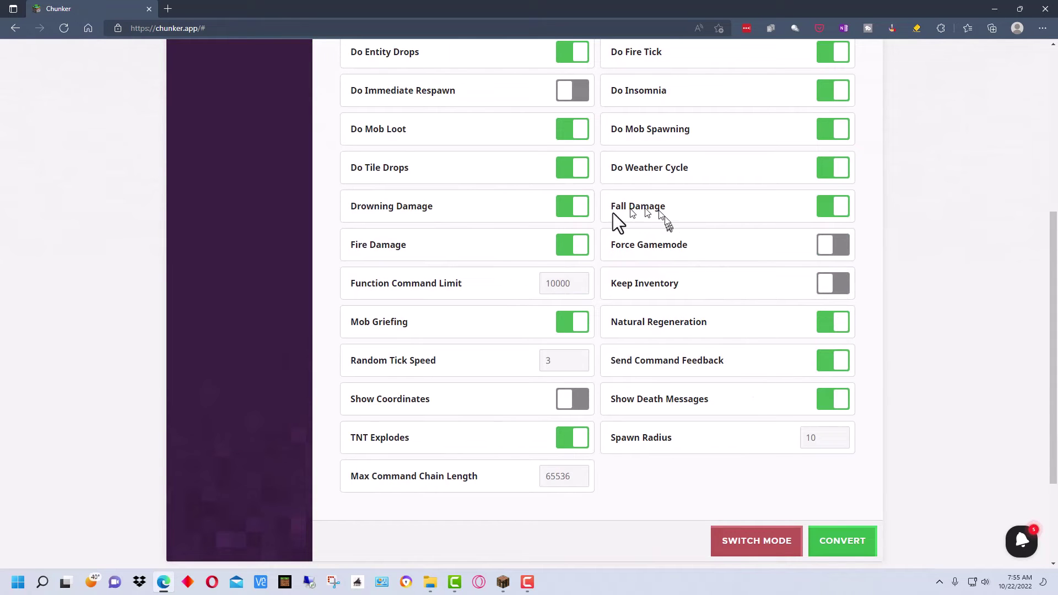
pyautogui.scroll(4, 567, 289)
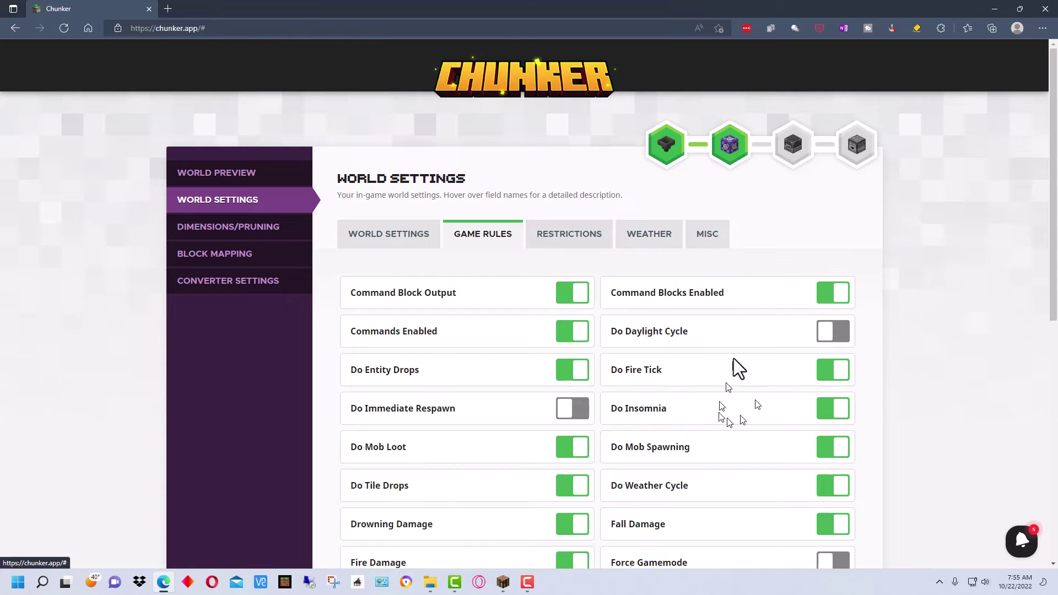
# Review the restrictions, weather and miscellaneous options of the world settings.
pyautogui.click(569, 236)
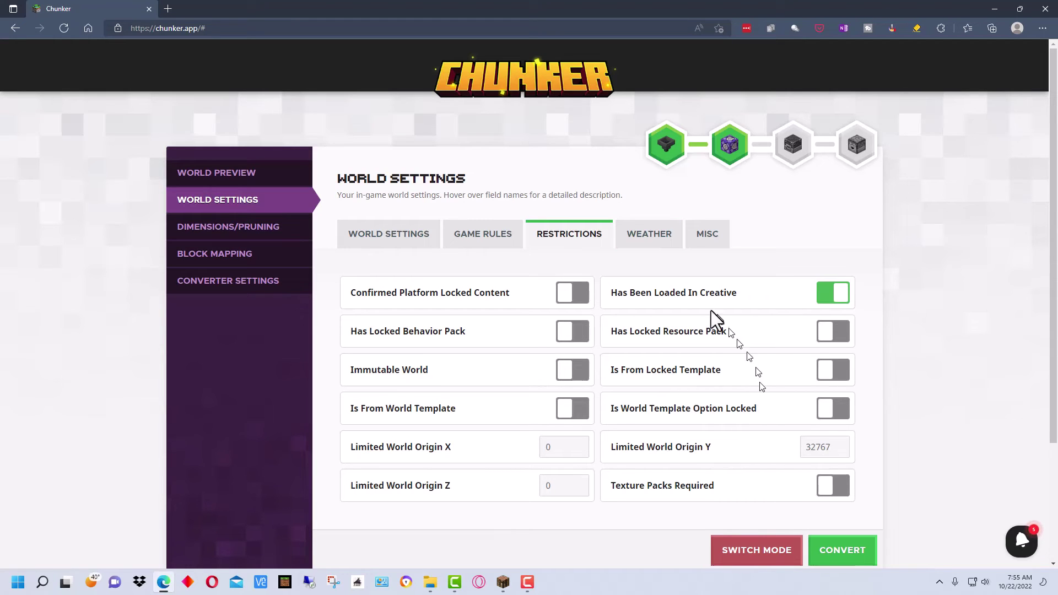
pyautogui.click(658, 235)
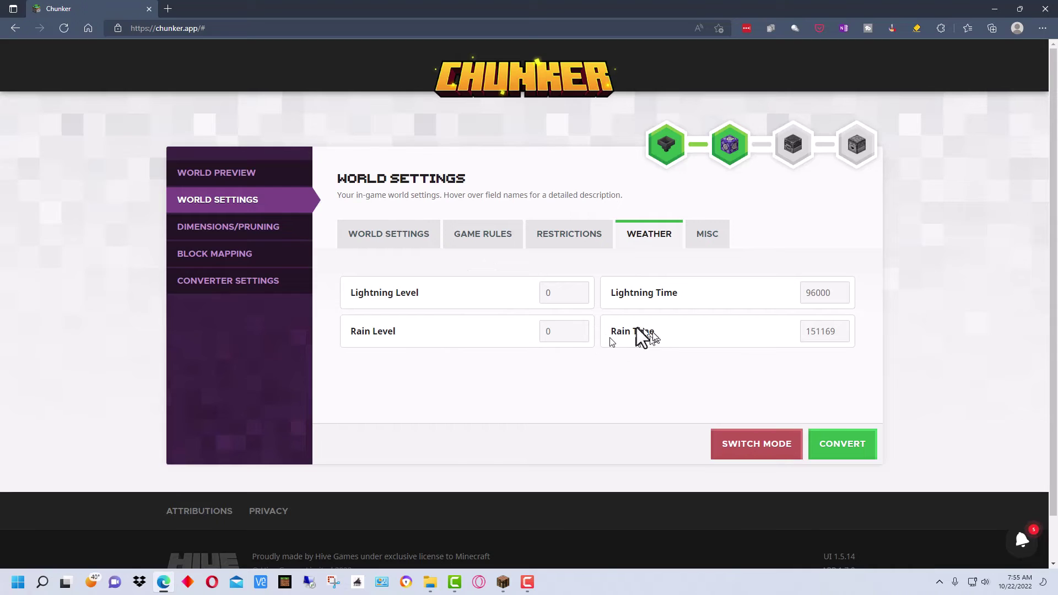
pyautogui.click(551, 333)
pyautogui.click(710, 245)
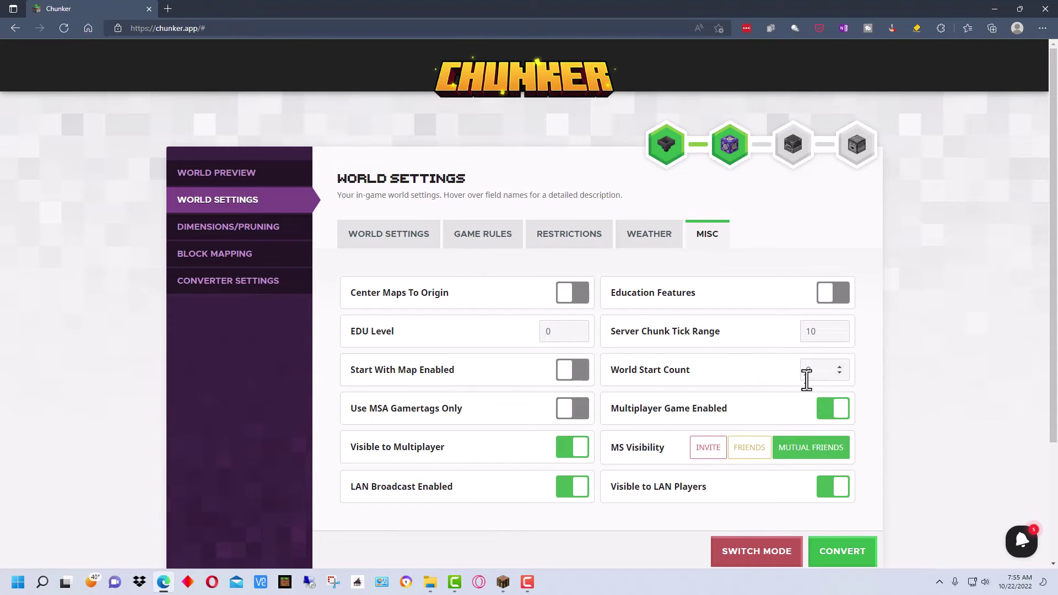
# Examine the output dimension and pruning options and the block mapping, including the list of input blocks.
pyautogui.click(264, 235)
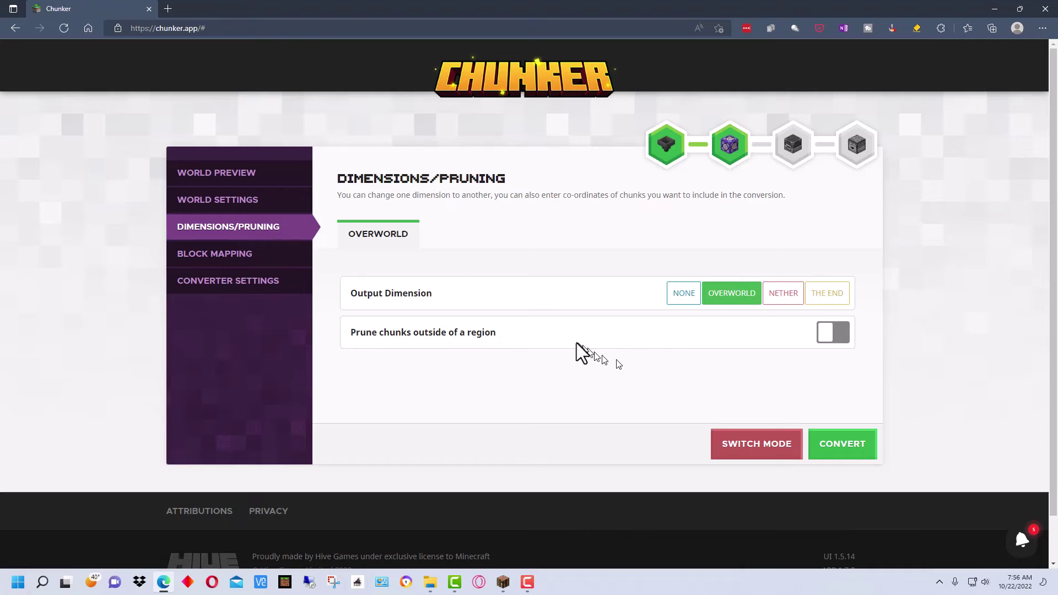
pyautogui.moveTo(508, 339)
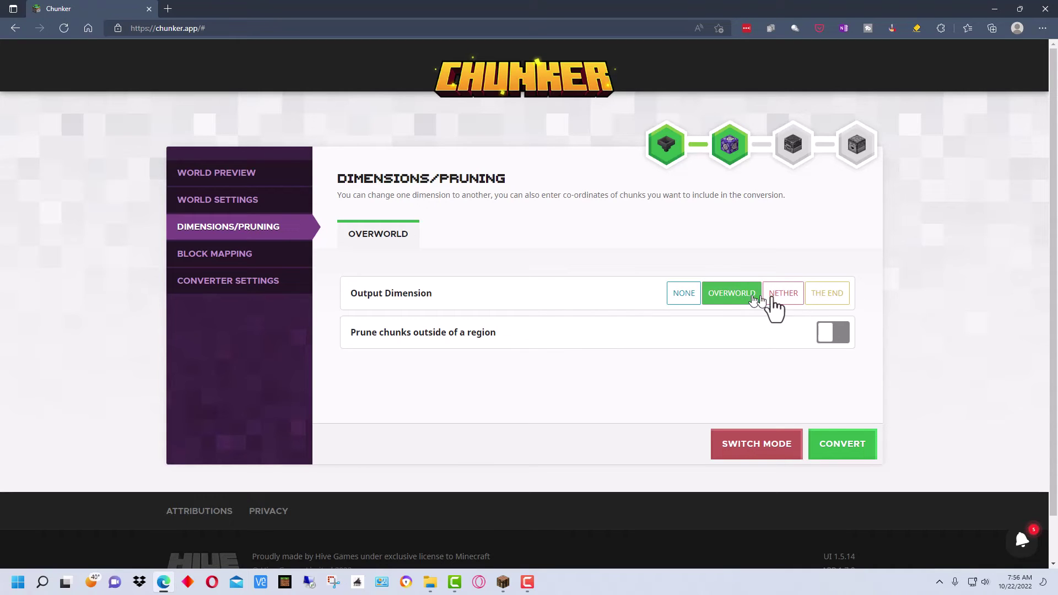
pyautogui.click(230, 257)
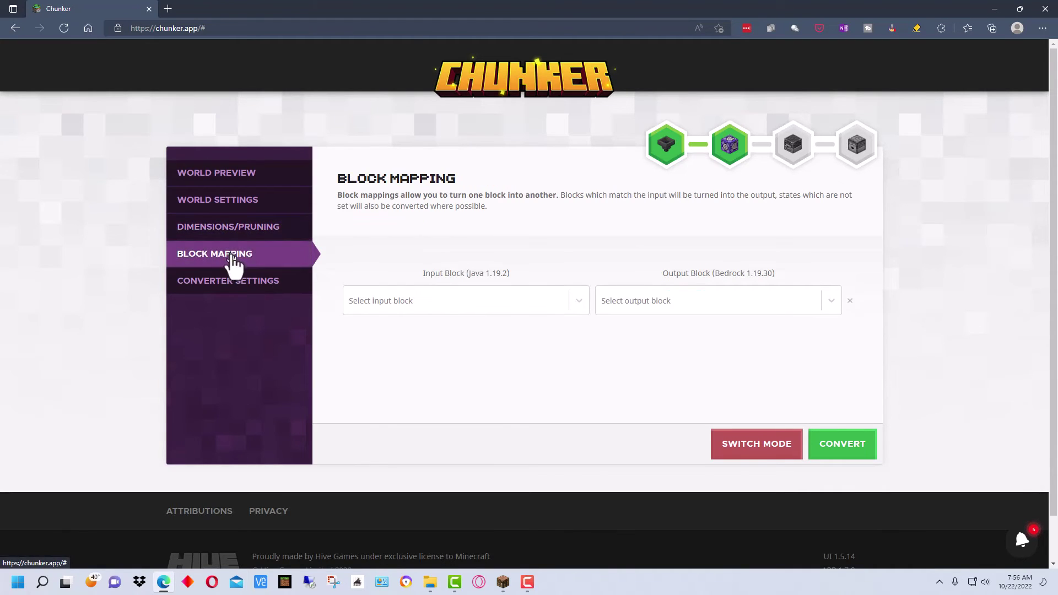
pyautogui.click(580, 300)
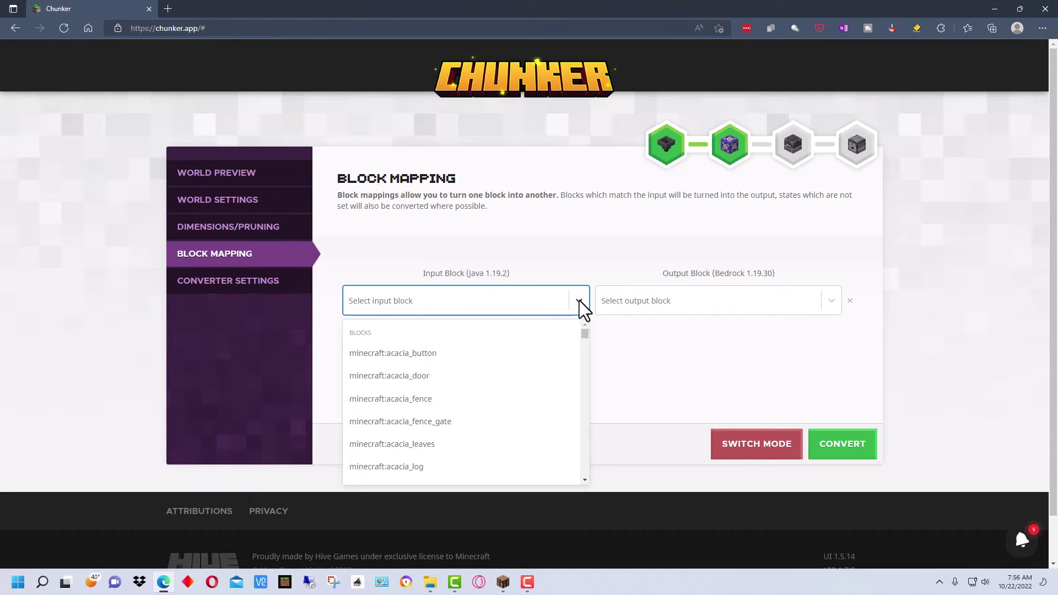
pyautogui.click(519, 303)
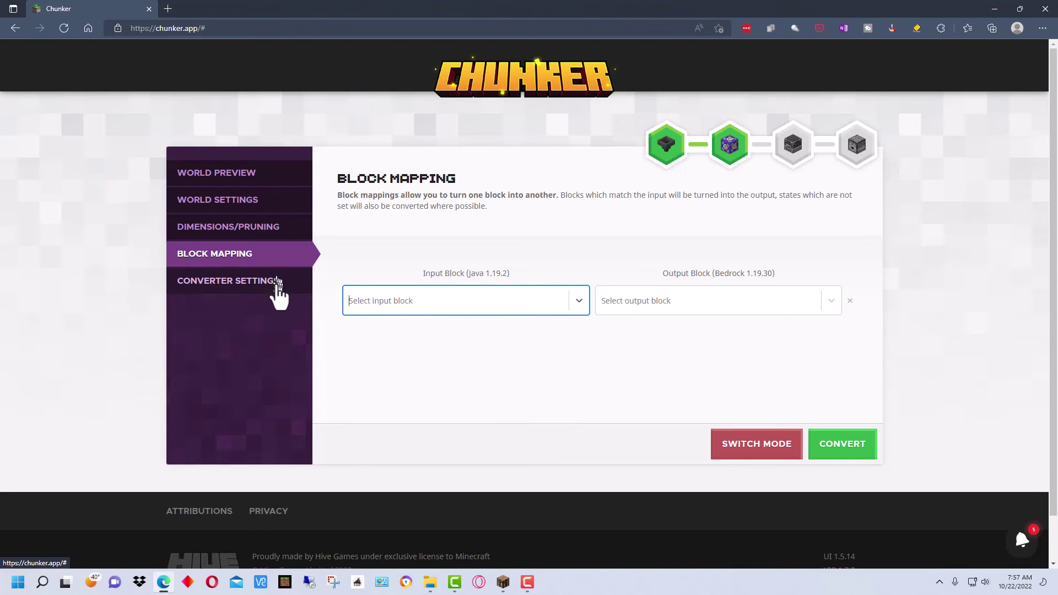
# Examine all the converter settings that enable or disable features of the world conversion.
pyautogui.click(277, 286)
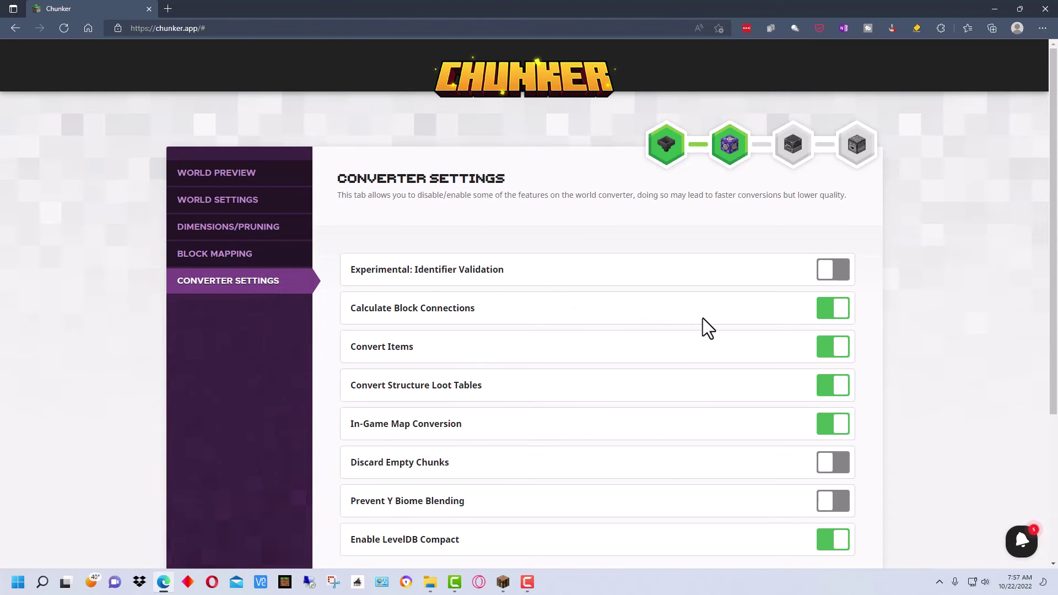
pyautogui.scroll(-3, 703, 319)
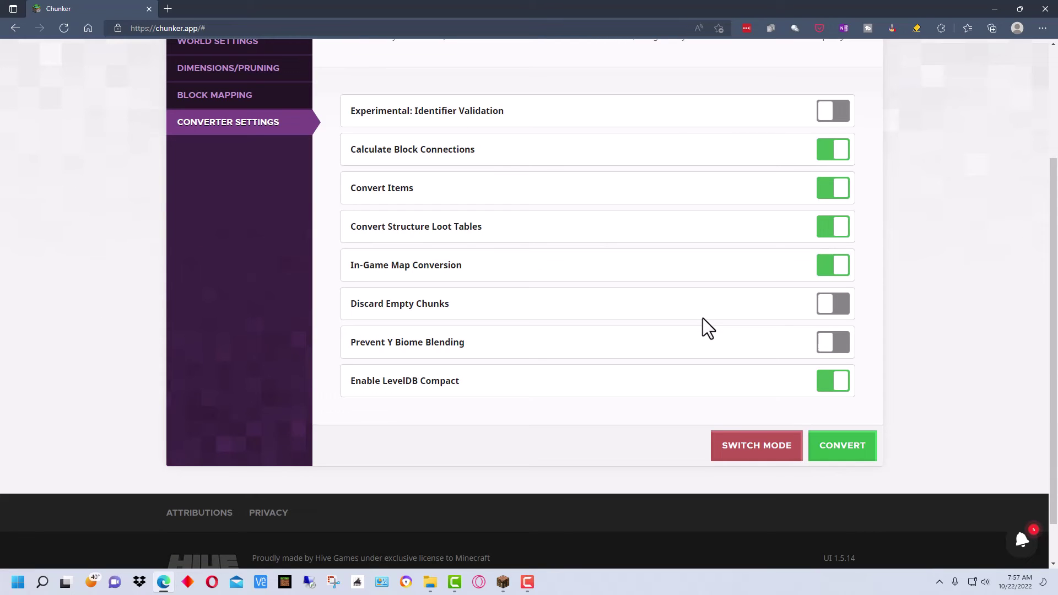
pyautogui.scroll(3, 703, 319)
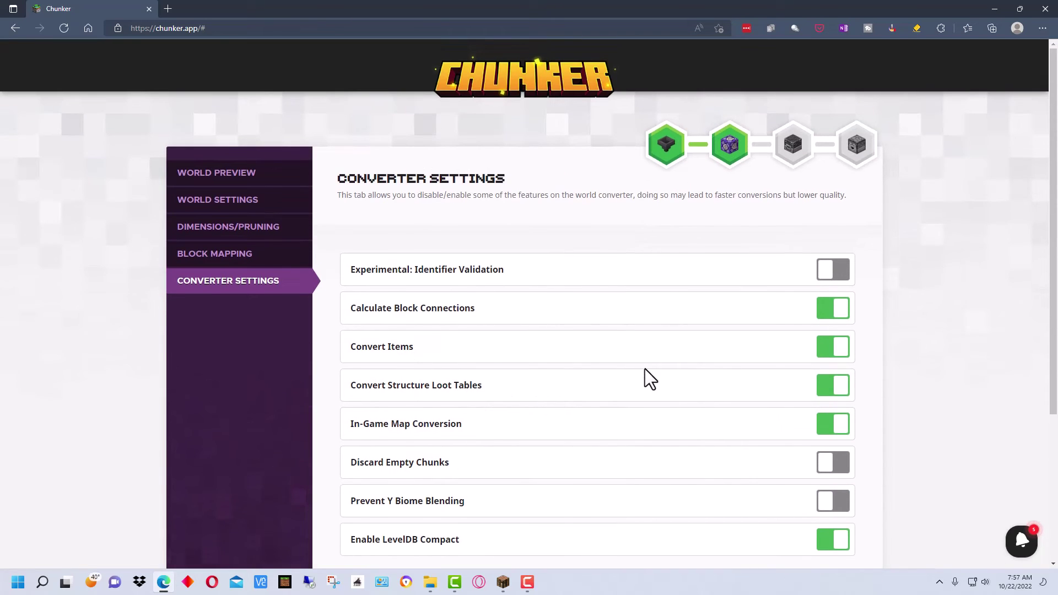
pyautogui.scroll(-3, 644, 369)
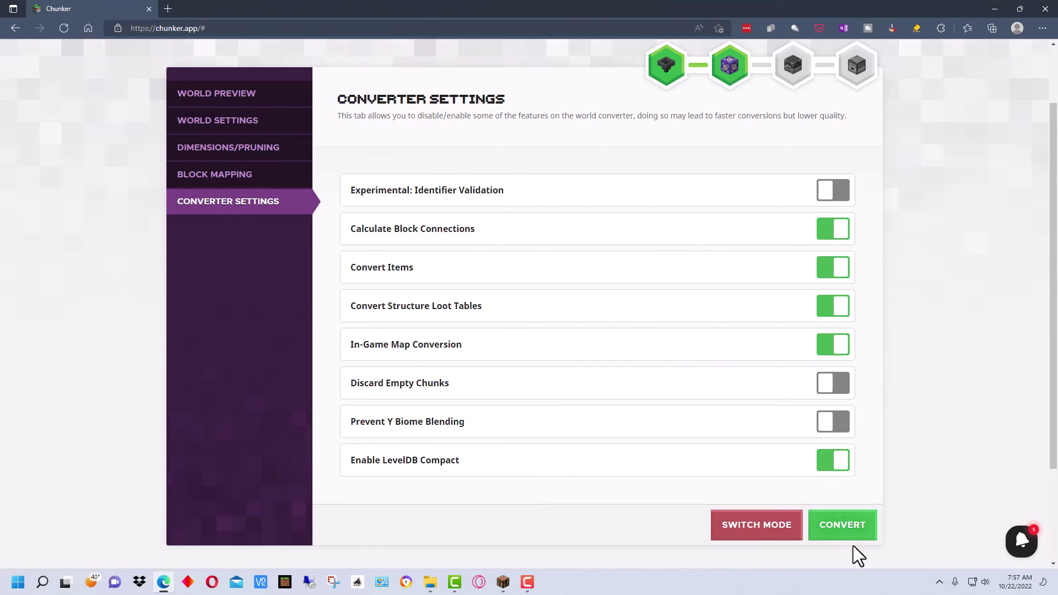
# Start the conversion of My Java World with the chosen converter settings.
pyautogui.click(845, 526)
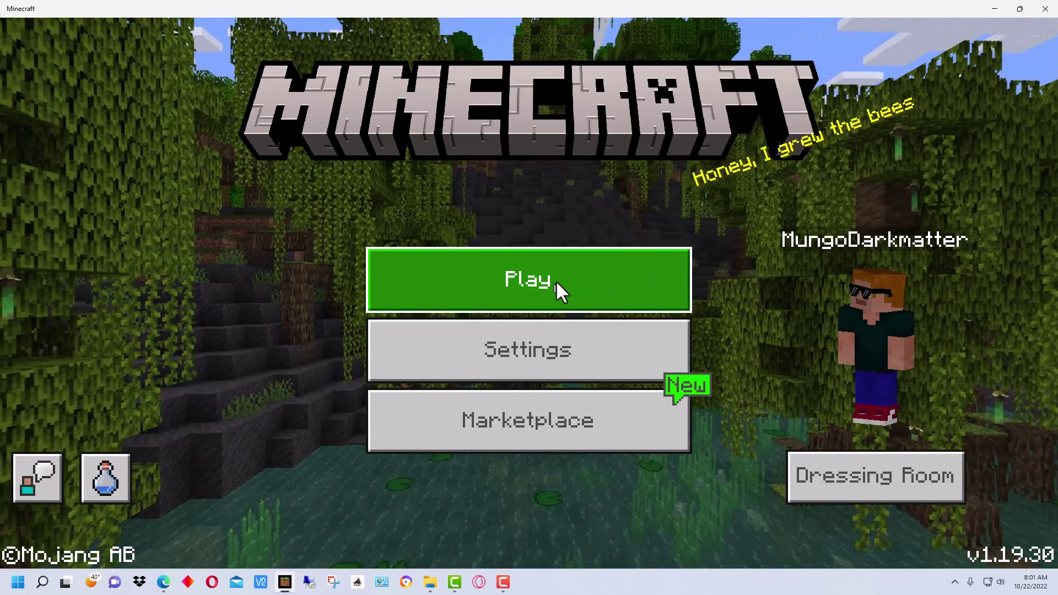
# Switch to Minecraft Bedrock and import the world file My_Java_World_2022-10-22@7-57-47 AM.mcworld from the Minecraft-Worlds folder.
pyautogui.click(556, 281)
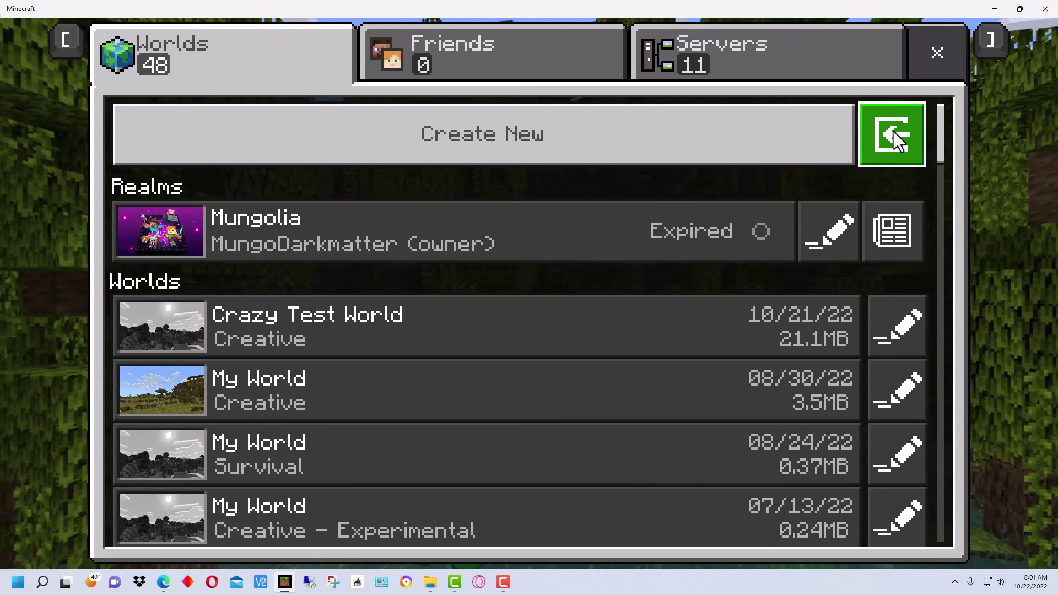
pyautogui.click(891, 129)
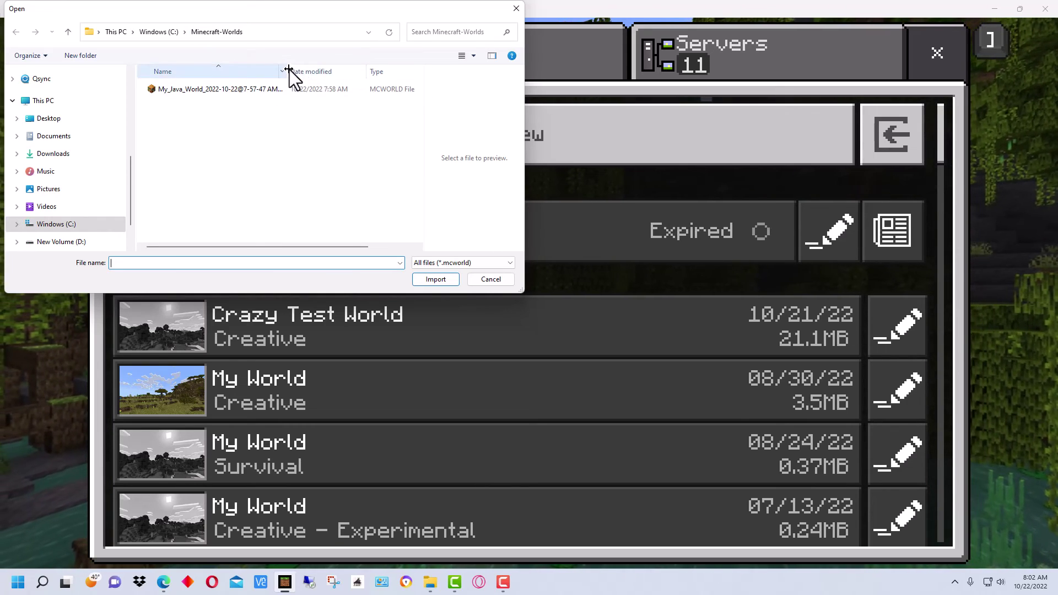
pyautogui.moveTo(291, 69); pyautogui.dragTo(356, 72)
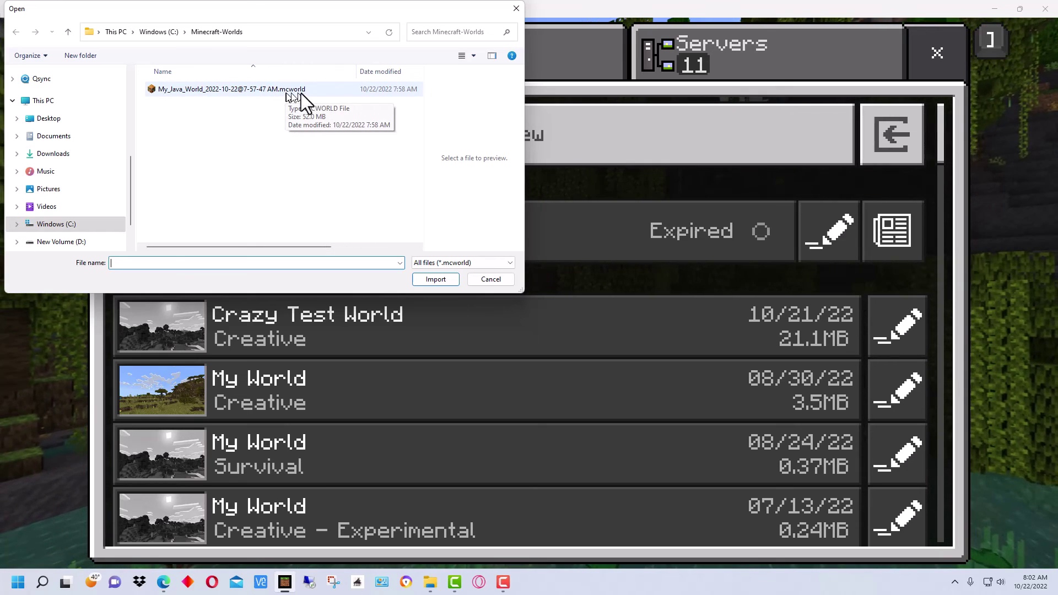
pyautogui.click(220, 90)
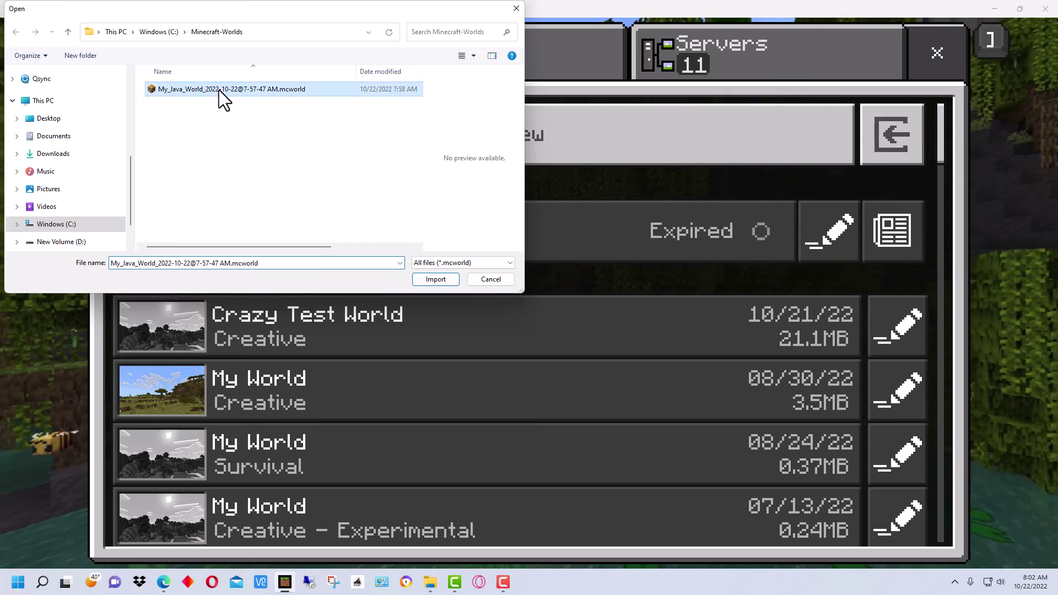
pyautogui.click(437, 279)
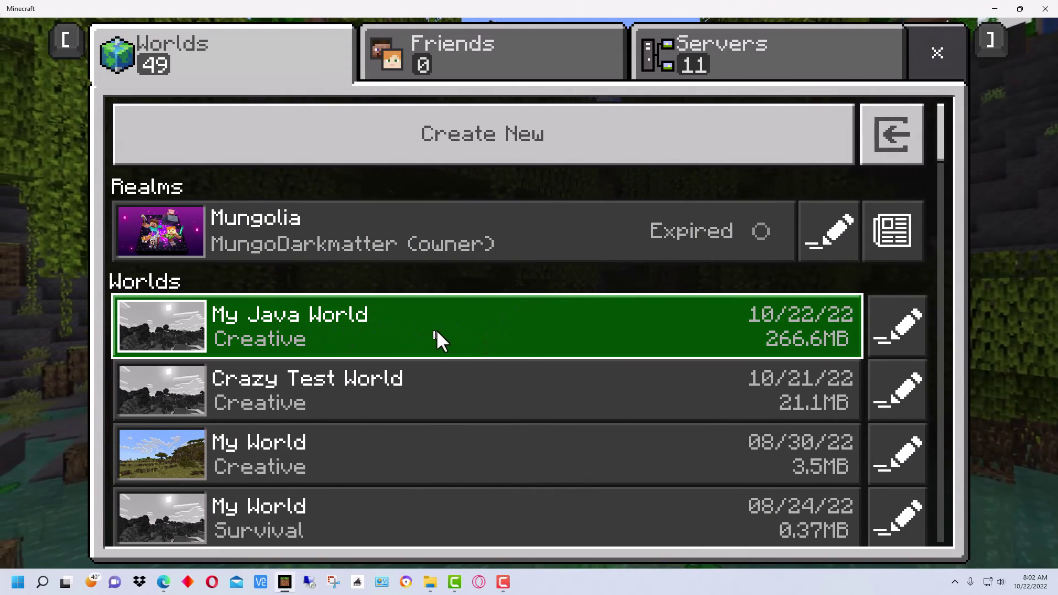
# Open the imported My Java World and move around near the bridge with the purple pillars to inspect the conversion.
pyautogui.click(440, 331)
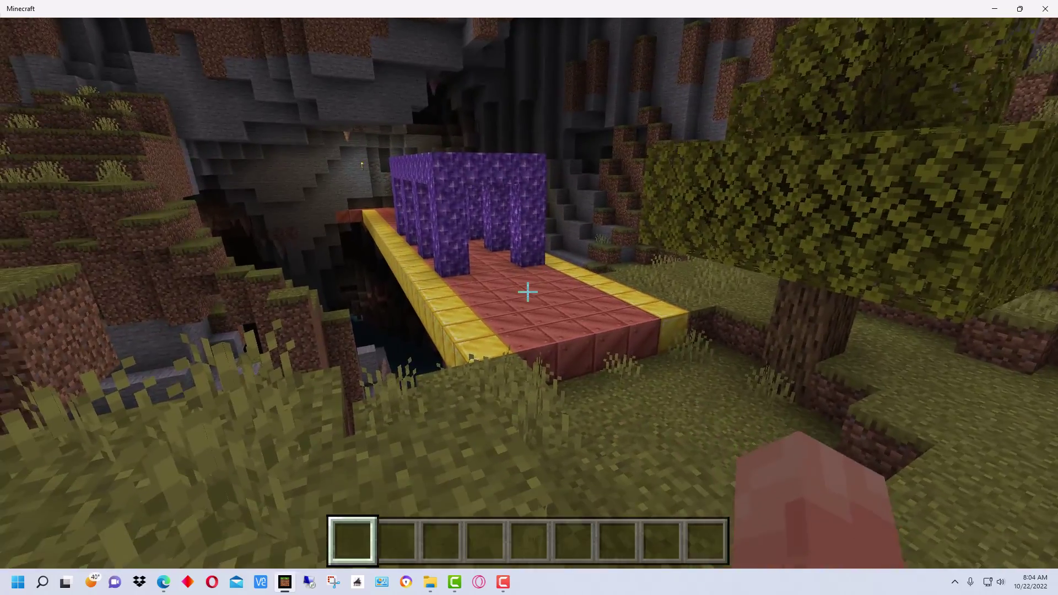
pyautogui.press('w')
pyautogui.press('s')
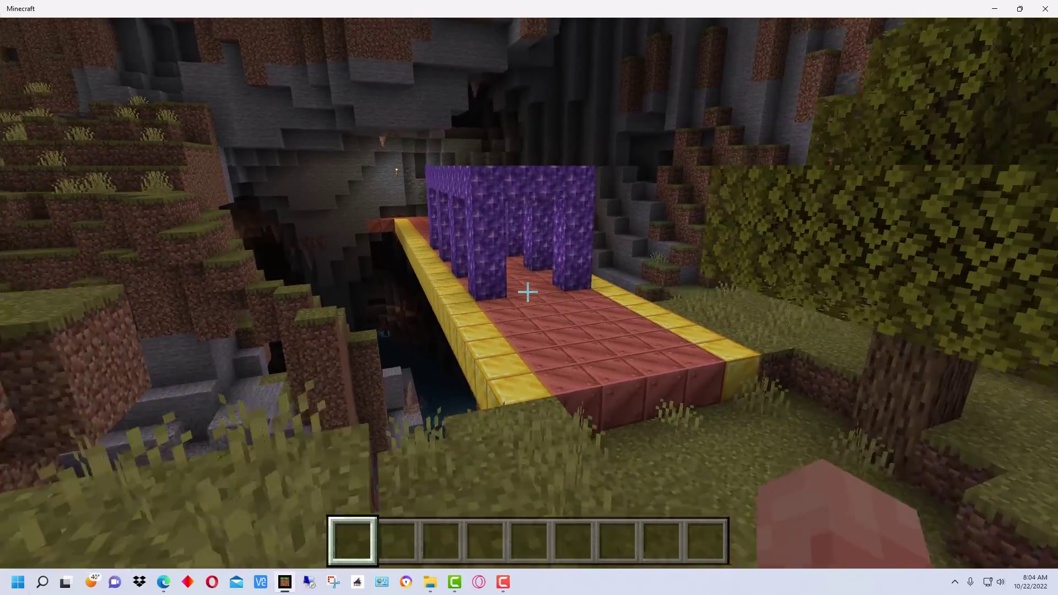